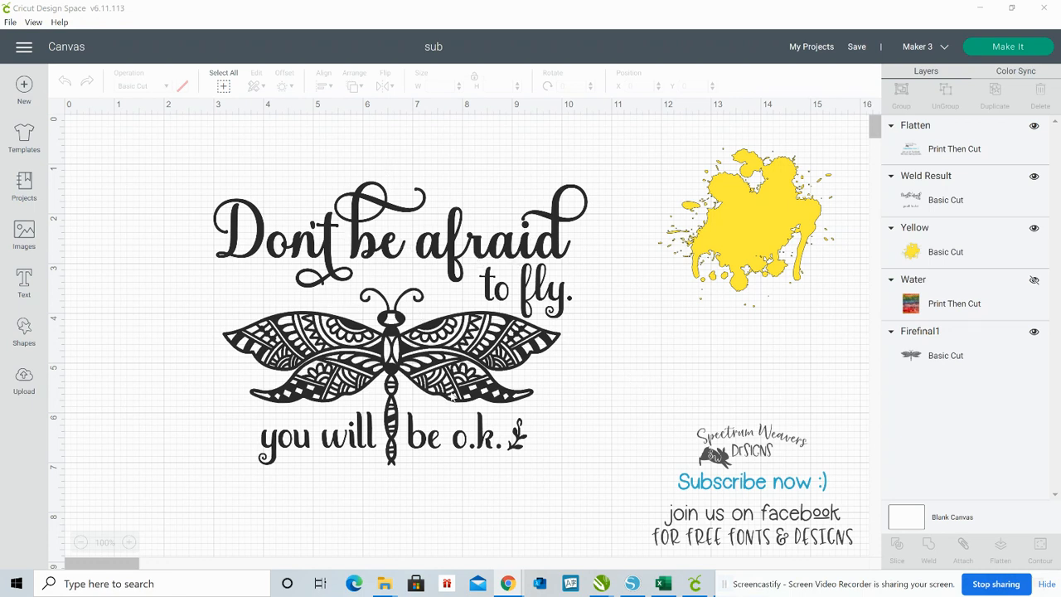
Move the dragonfly and the lettering apart on the canvas so that they no longer overlap
{"action": "left_click_drag", "start_coordinate": [388, 340], "coordinate": [617, 298]}
{"action": "left_click_drag", "start_coordinate": [415, 320], "coordinate": [284, 172]}
{"action": "left_click_drag", "start_coordinate": [235, 218], "coordinate": [253, 319]}
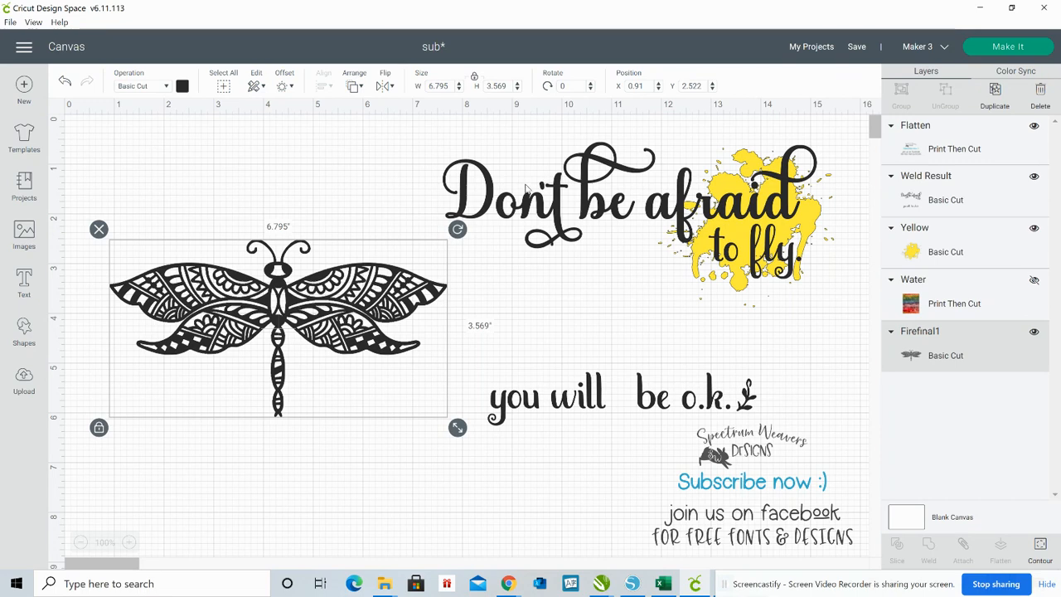
Reassemble the design by placing the lettering and the dragonfly together, with the tail between "you will" and "be o.k."
{"action": "left_click_drag", "start_coordinate": [534, 207], "coordinate": [314, 194]}
{"action": "left_click_drag", "start_coordinate": [231, 258], "coordinate": [356, 247]}
{"action": "left_click_drag", "start_coordinate": [321, 283], "coordinate": [322, 290]}
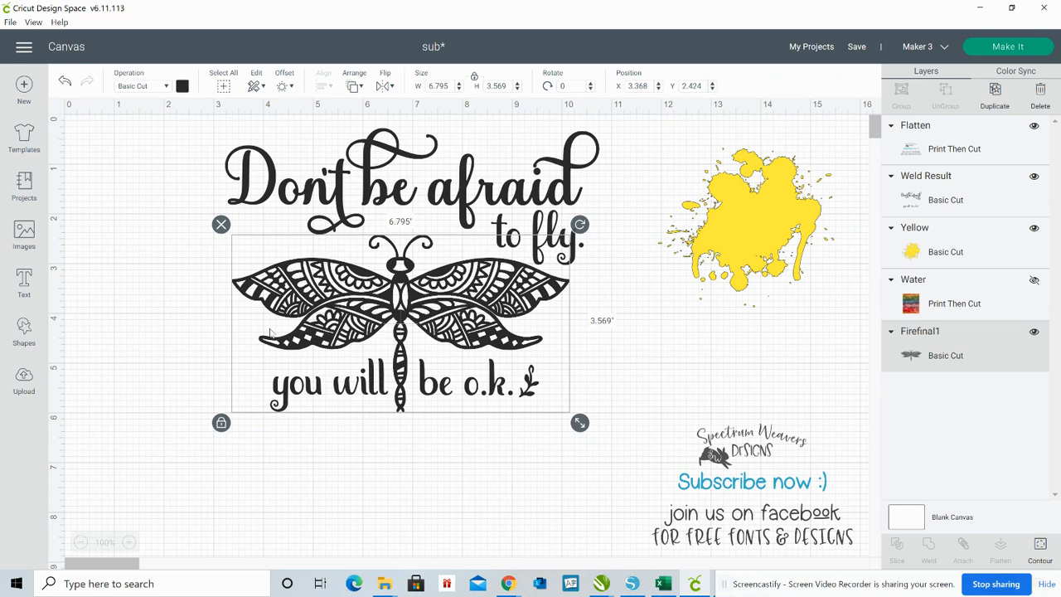
{"action": "left_click", "coordinate": [130, 329]}
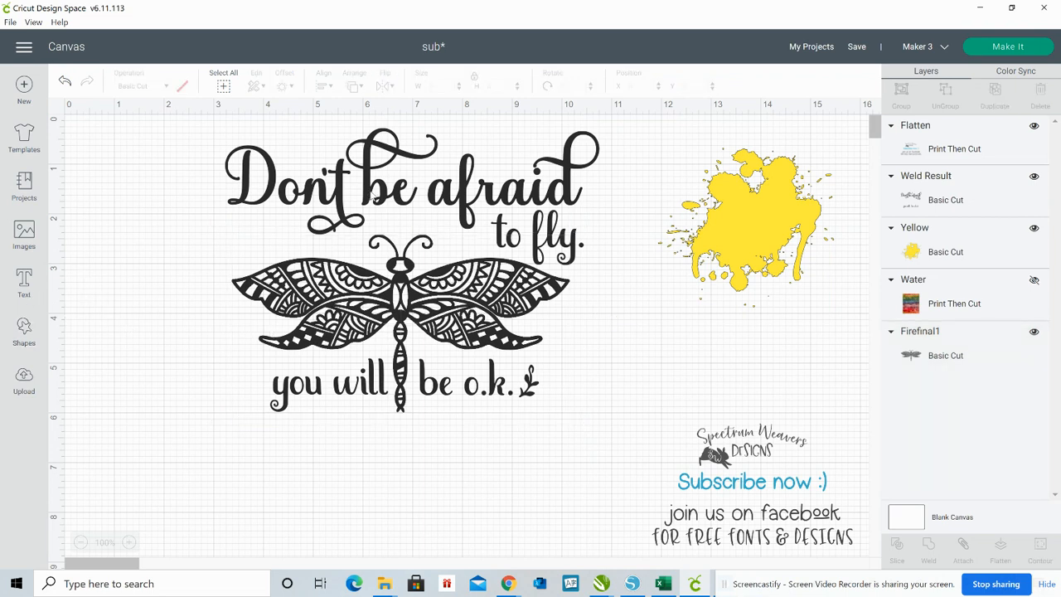
Pull the lettering and dragonfly apart again, and bring them back together away from the yellow splatter
{"action": "left_click_drag", "start_coordinate": [352, 297], "coordinate": [445, 316]}
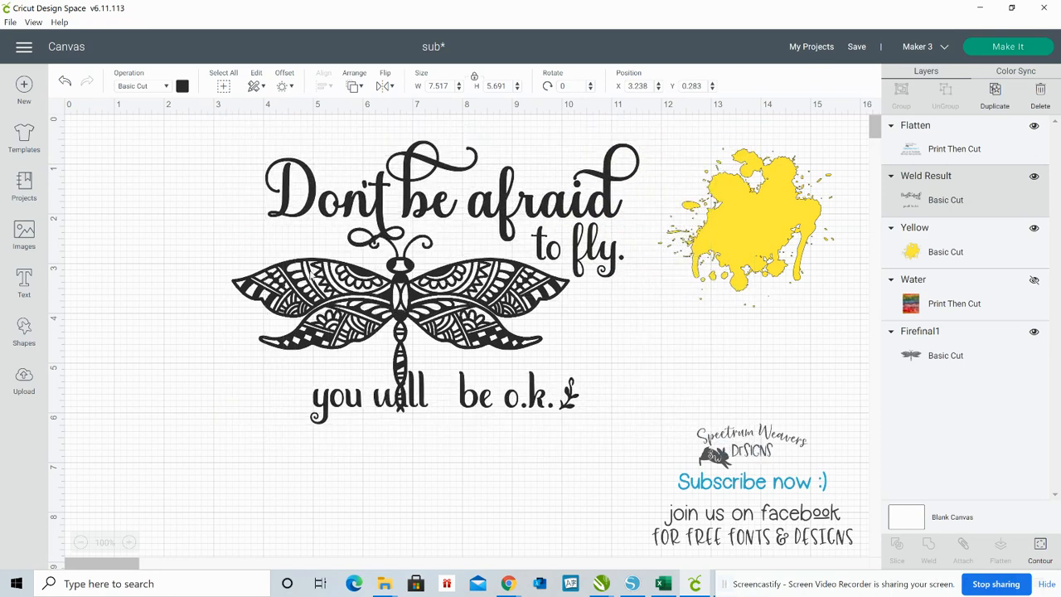
{"action": "left_click", "coordinate": [263, 303]}
{"action": "left_click_drag", "start_coordinate": [263, 302], "coordinate": [708, 390]}
{"action": "left_click_drag", "start_coordinate": [512, 214], "coordinate": [418, 240]}
{"action": "left_click_drag", "start_coordinate": [774, 381], "coordinate": [290, 332]}
Scale the lettering and dragonfly down together until the lettering is about 6.74 in wide
{"action": "left_click_drag", "start_coordinate": [255, 528], "coordinate": [298, 255]}
{"action": "left_click_drag", "start_coordinate": [555, 464], "coordinate": [538, 444]}
{"action": "left_click", "coordinate": [627, 434]}
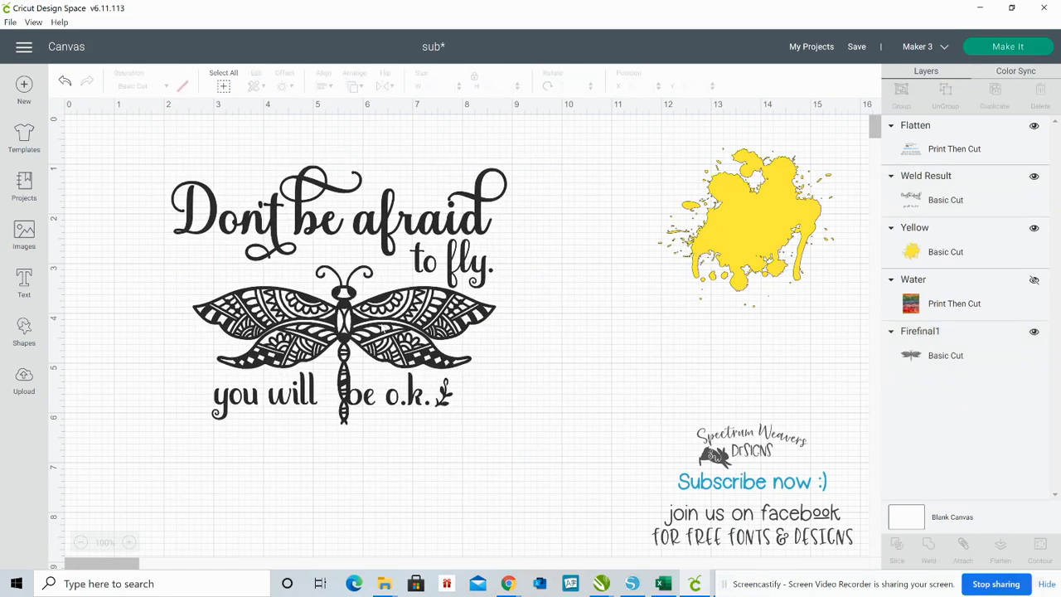
Move the dragonfly off the lettering to below the yellow splatter, leaving the lettering alone in the open canvas area
{"action": "left_click_drag", "start_coordinate": [382, 327], "coordinate": [438, 337]}
{"action": "left_click_drag", "start_coordinate": [255, 304], "coordinate": [748, 348]}
{"action": "left_click_drag", "start_coordinate": [540, 284], "coordinate": [414, 266]}
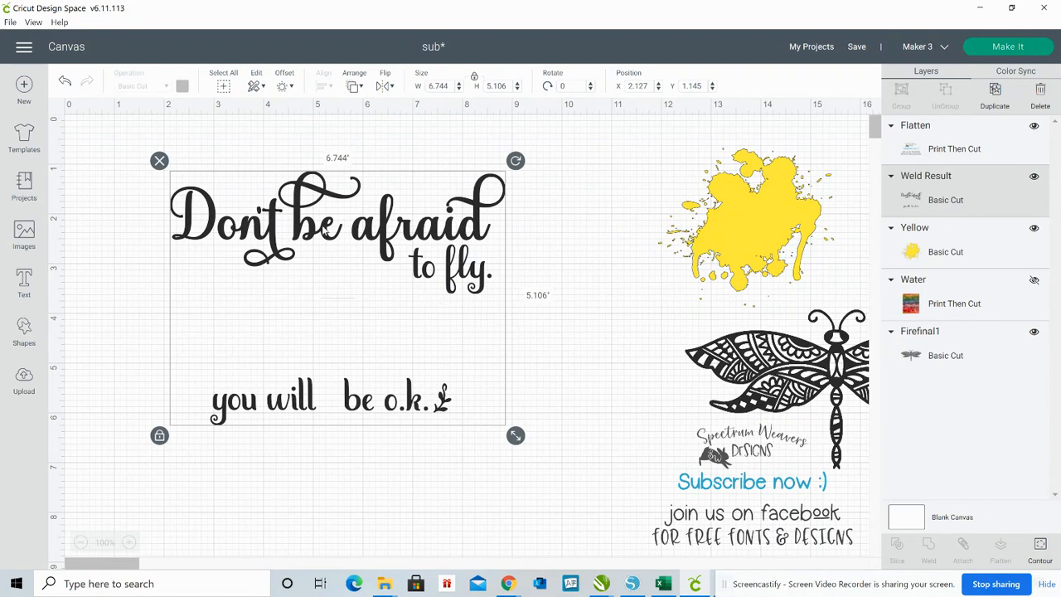
Create a 0.047 in offset with rounded corners around the lettering
{"action": "left_click", "coordinate": [283, 86]}
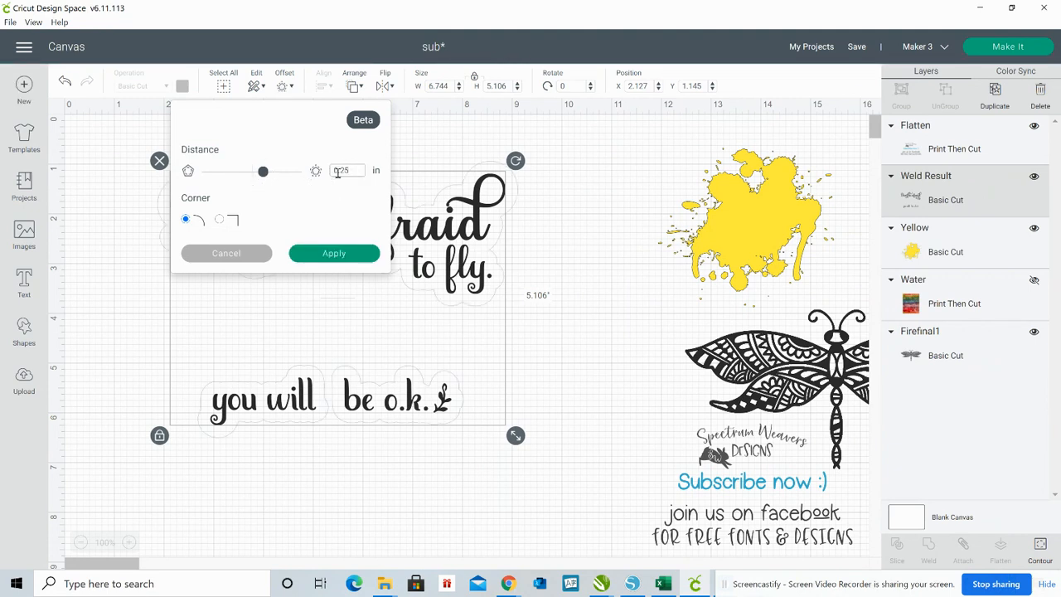
{"action": "key", "text": "BackSpace"}
{"action": "key", "text": "BackSpace"}
{"action": "type", "text": "047"}
{"action": "left_click", "coordinate": [344, 257]}
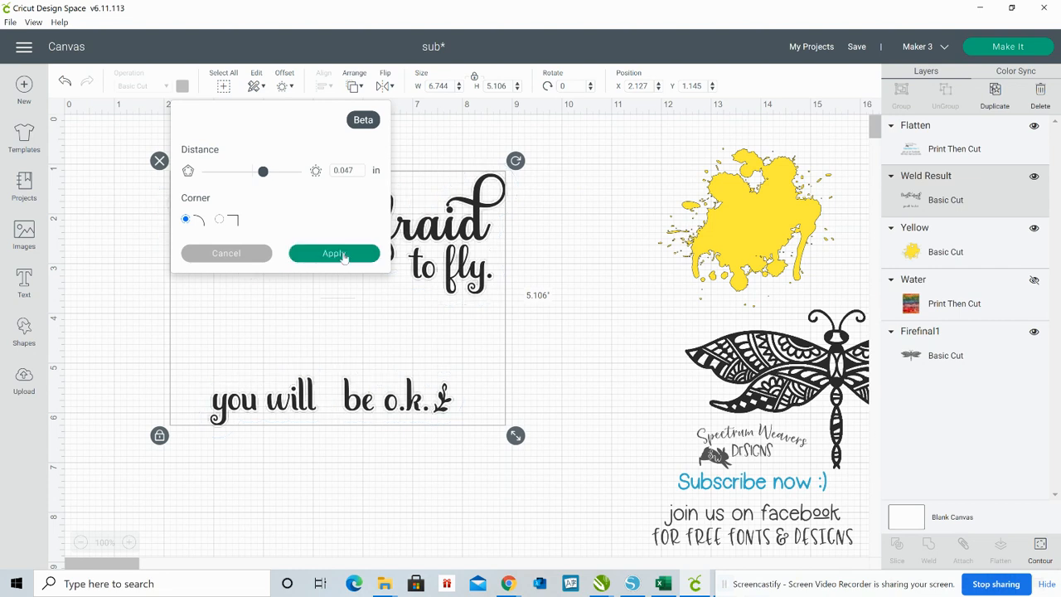
{"action": "left_click", "coordinate": [344, 258]}
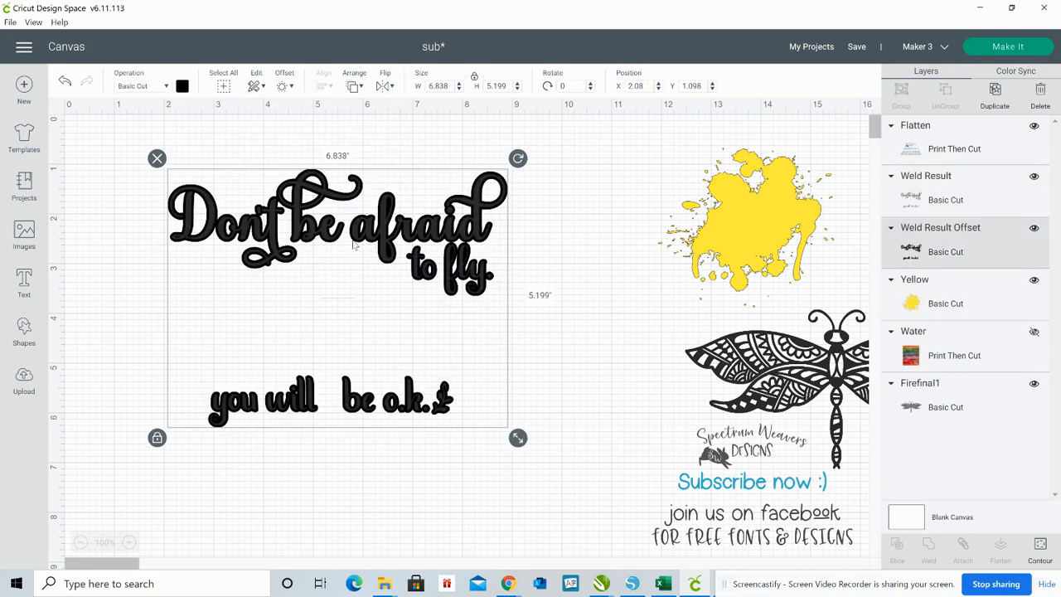
Move the lettering and its offset aside below the splatter, and place the dragonfly alone on the empty canvas area
{"action": "left_click_drag", "start_coordinate": [778, 340], "coordinate": [680, 341]}
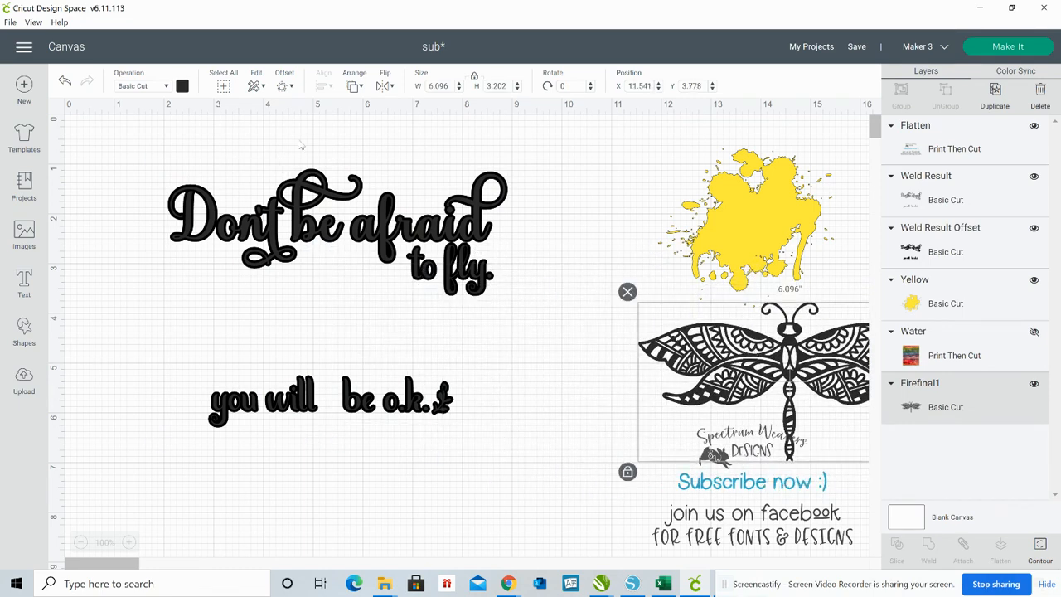
{"action": "left_click_drag", "start_coordinate": [301, 141], "coordinate": [300, 300]}
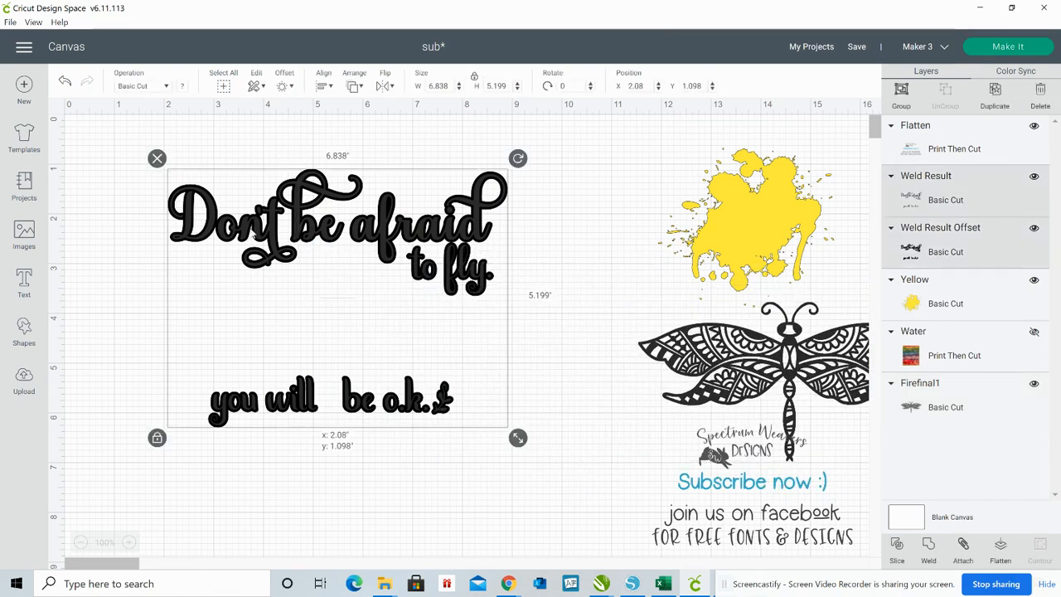
{"action": "left_click_drag", "start_coordinate": [253, 236], "coordinate": [729, 439]}
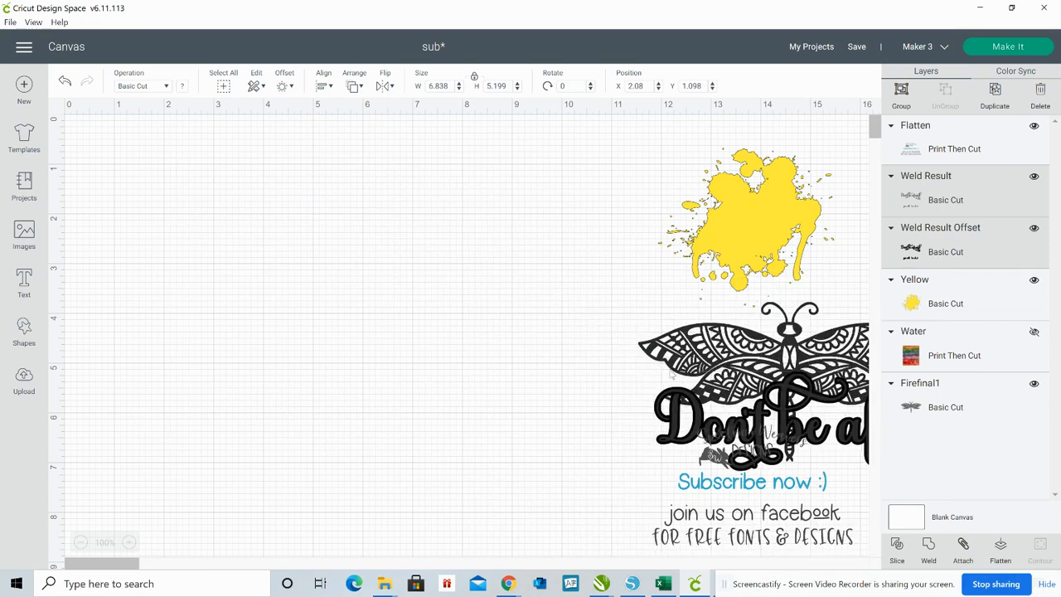
{"action": "left_click_drag", "start_coordinate": [642, 359], "coordinate": [228, 257]}
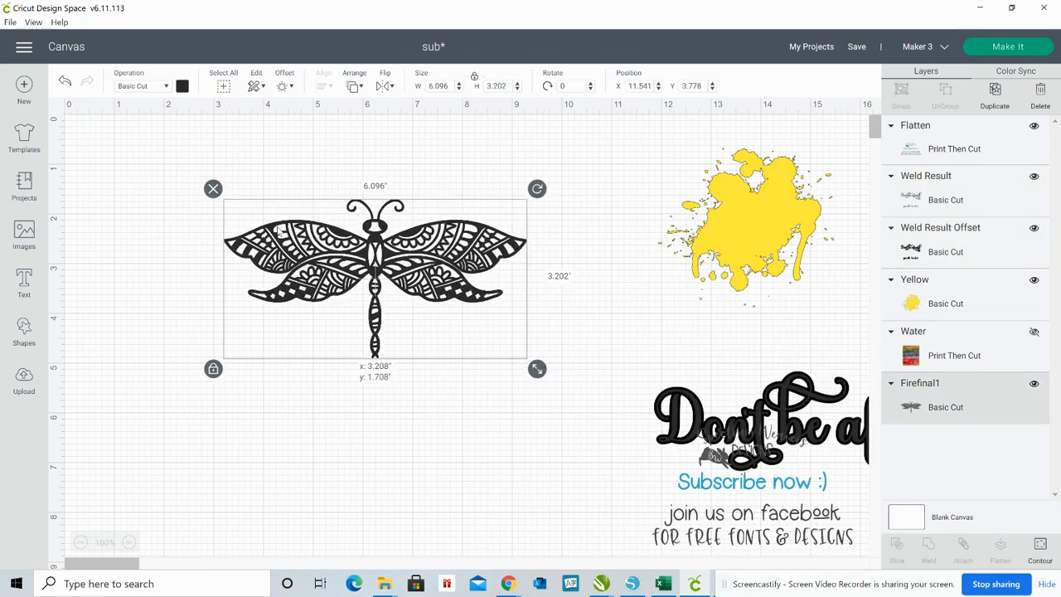
{"action": "left_click_drag", "start_coordinate": [279, 229], "coordinate": [230, 246]}
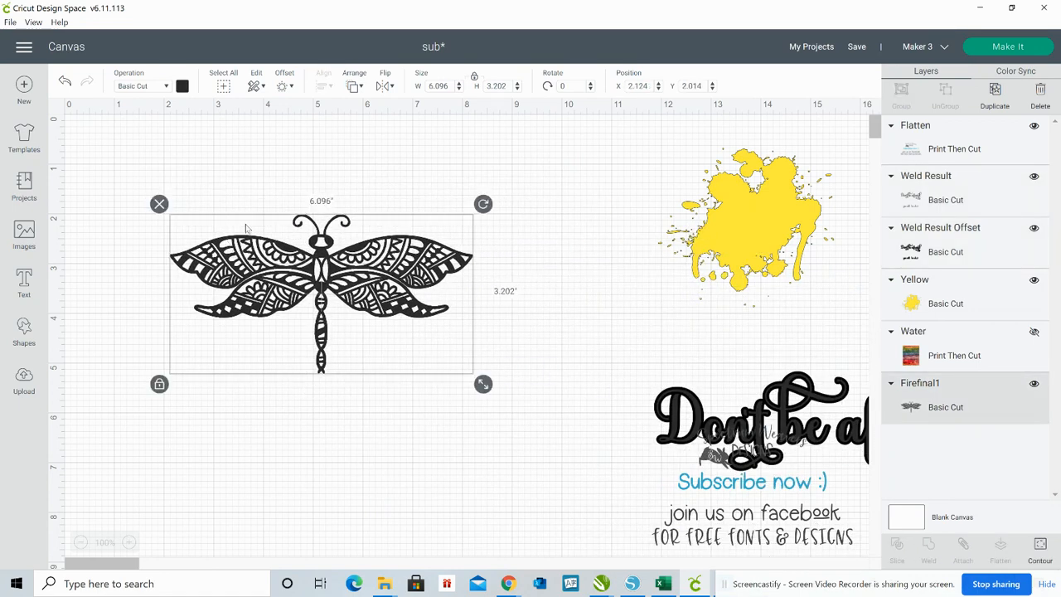
Hide the canvas grid and capture a new snip of the dragonfly on its white background with the Snipping Tool
{"action": "left_click", "coordinate": [305, 435]}
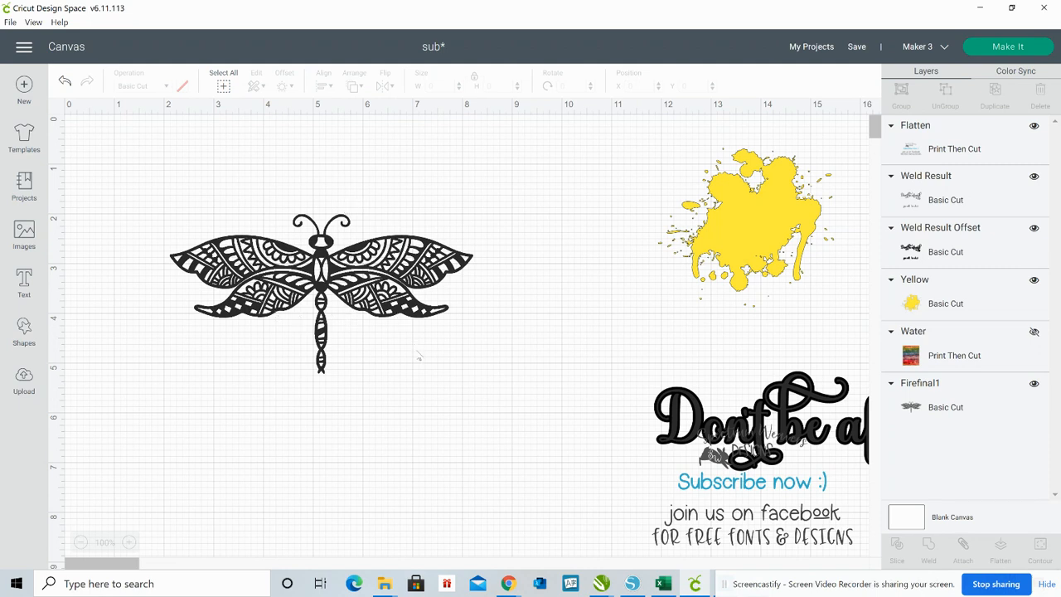
{"action": "left_click", "coordinate": [57, 110]}
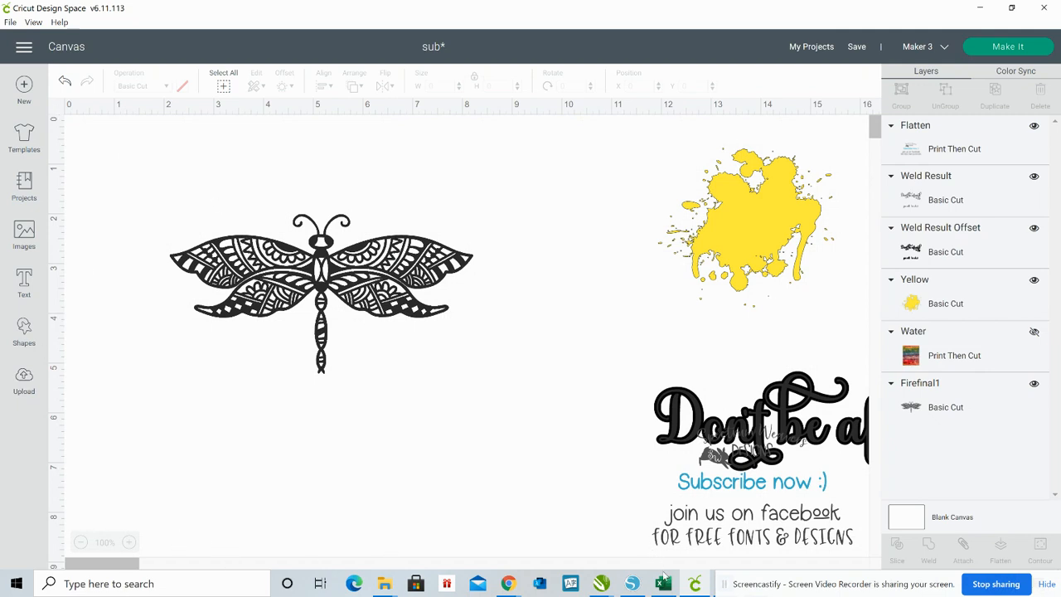
{"action": "left_click", "coordinate": [146, 584]}
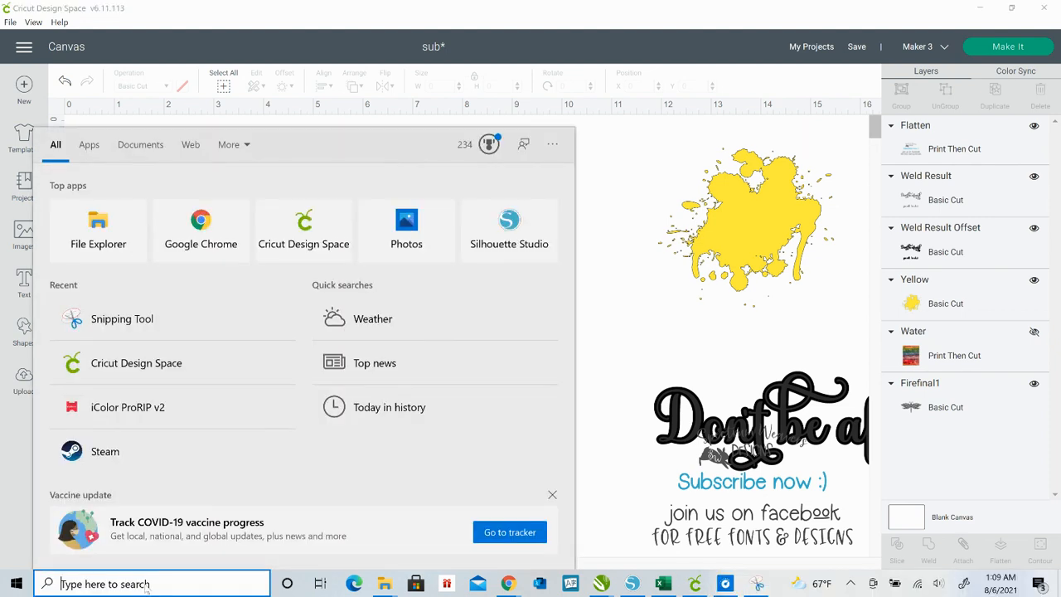
{"action": "type", "text": "sn"}
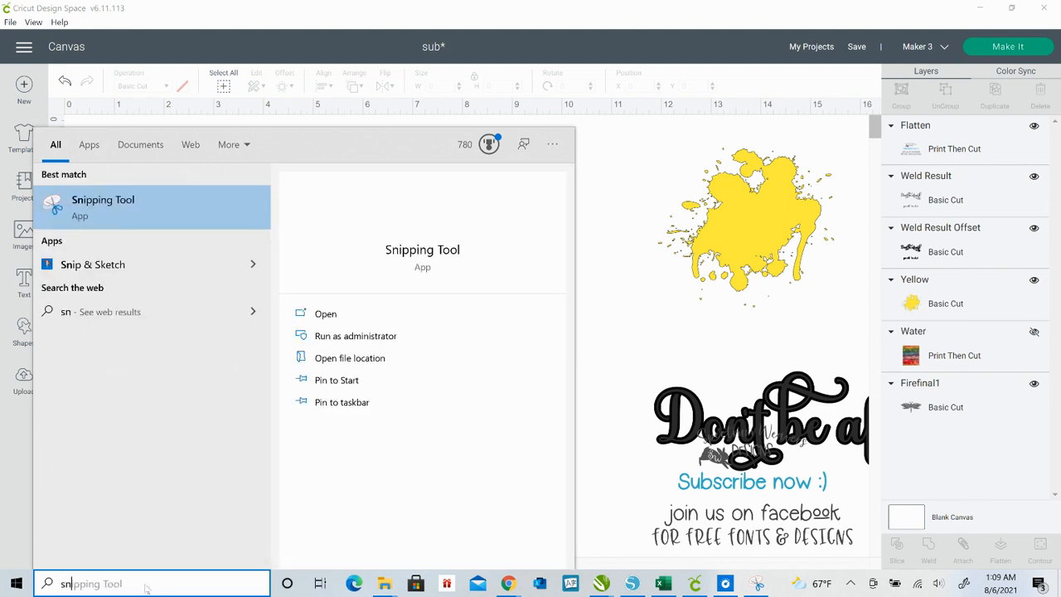
{"action": "left_click", "coordinate": [124, 207]}
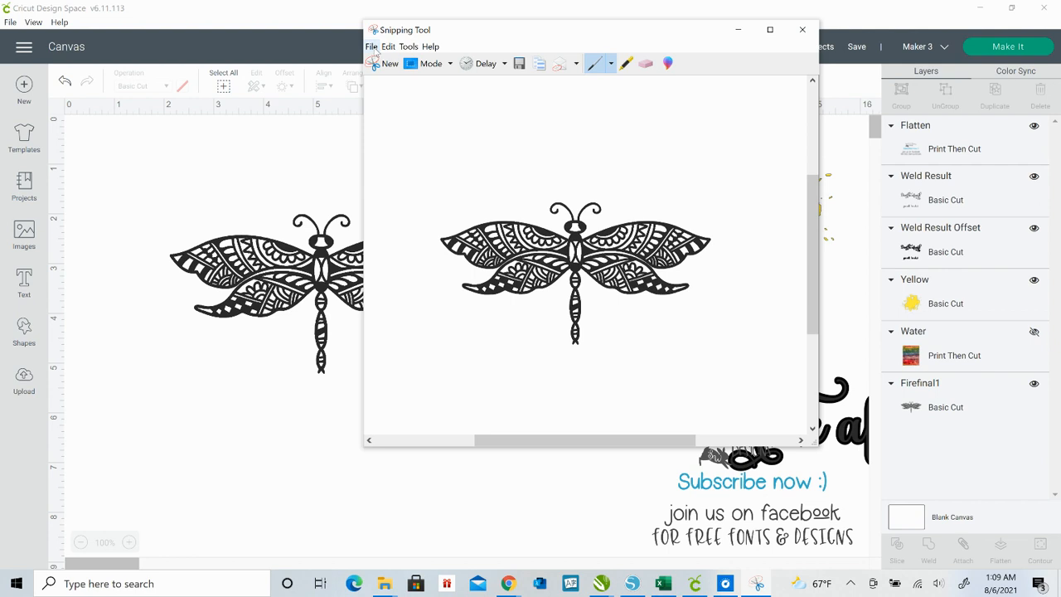
{"action": "left_click", "coordinate": [372, 47]}
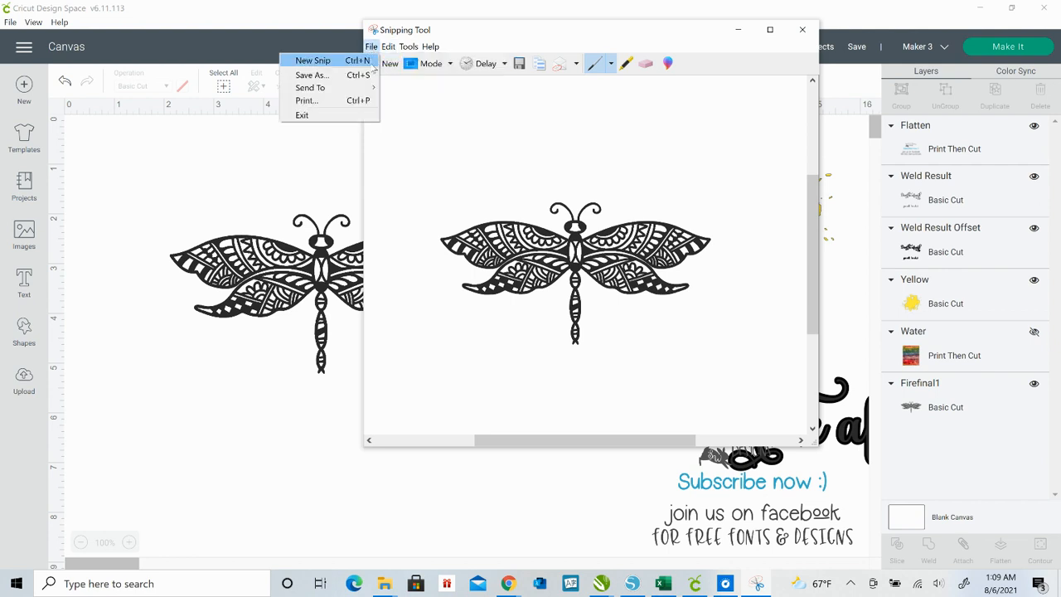
{"action": "left_click", "coordinate": [359, 64]}
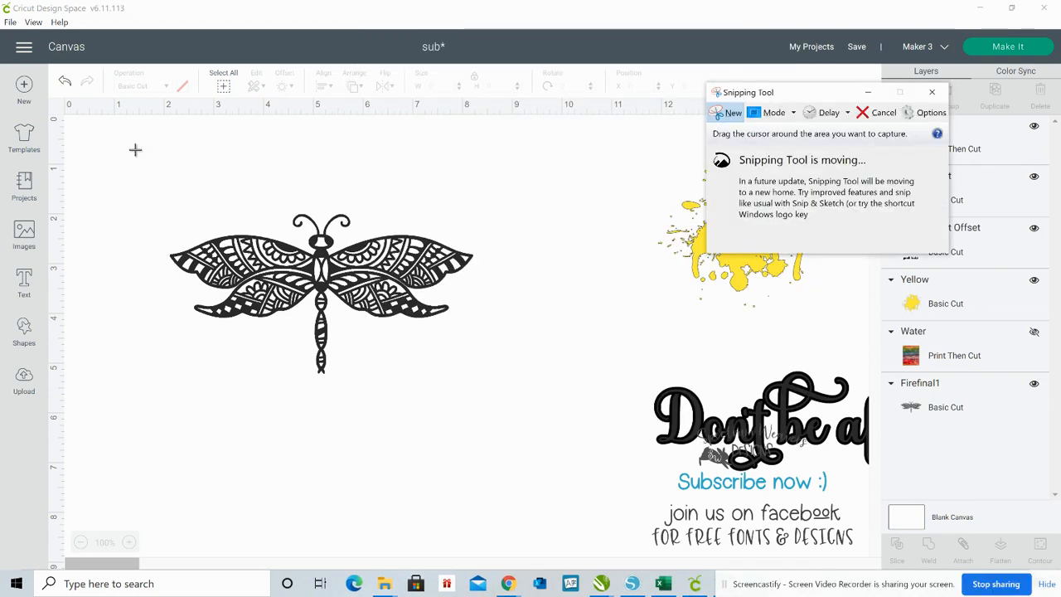
{"action": "left_click_drag", "start_coordinate": [135, 150], "coordinate": [506, 424]}
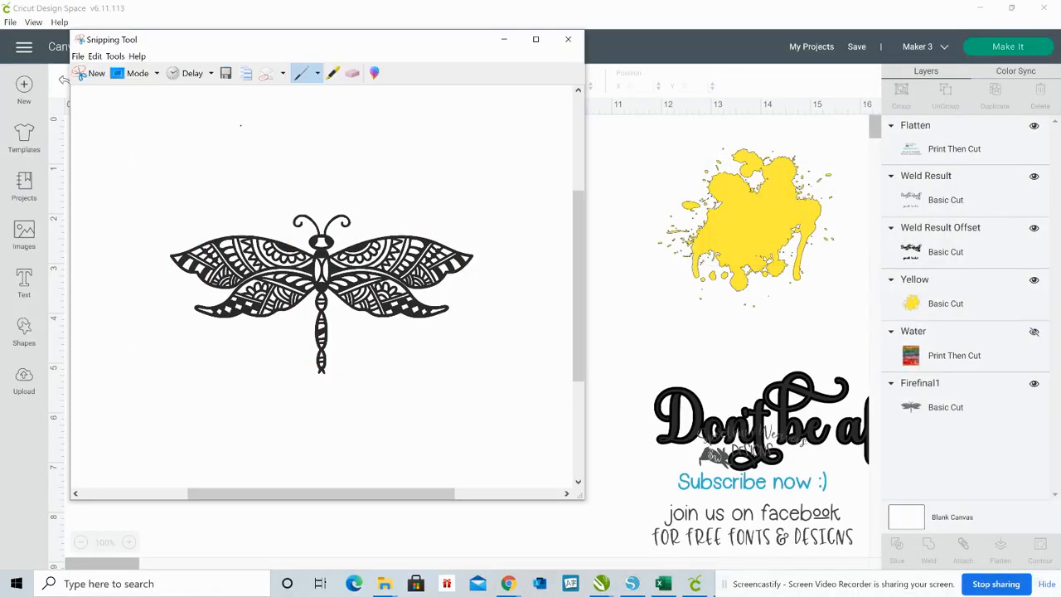
Save the snip as a PNG named ff1 in the abc folder and minimize the Snipping Tool
{"action": "left_click", "coordinate": [80, 57]}
{"action": "left_click", "coordinate": [48, 85]}
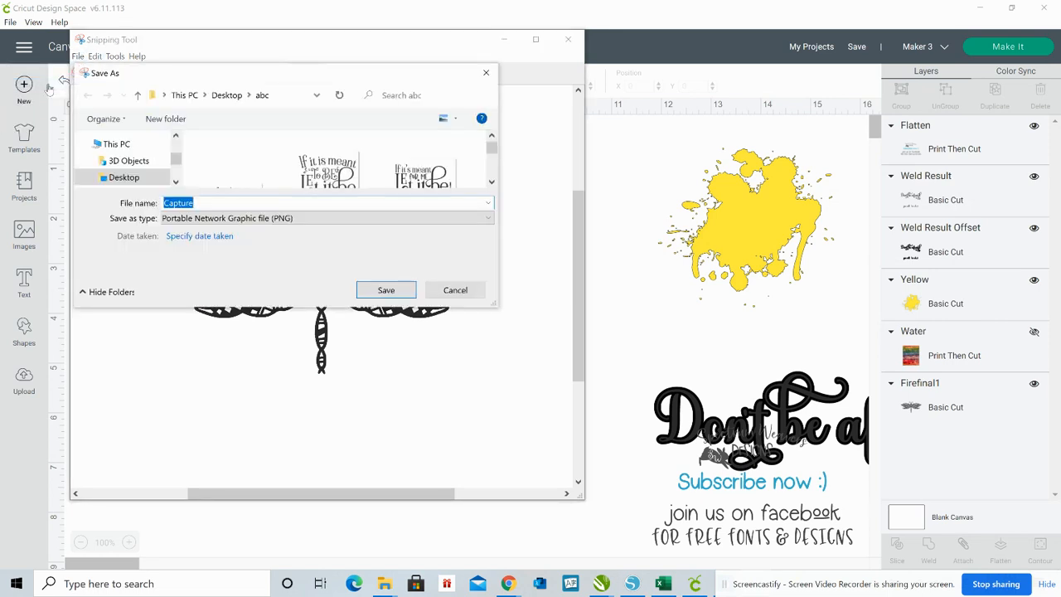
{"action": "type", "text": "ff"}
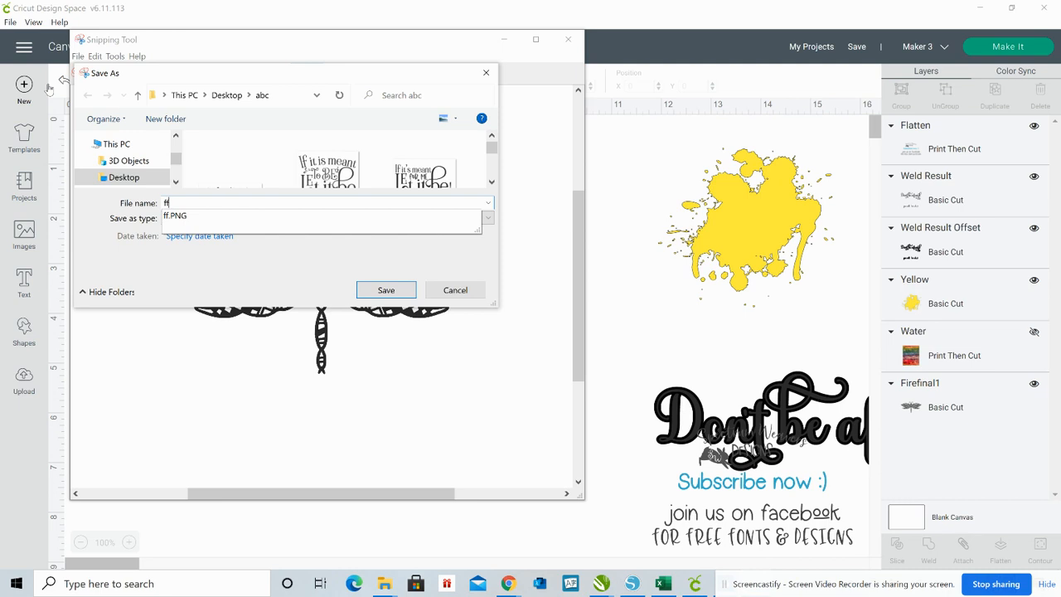
{"action": "type", "text": "1"}
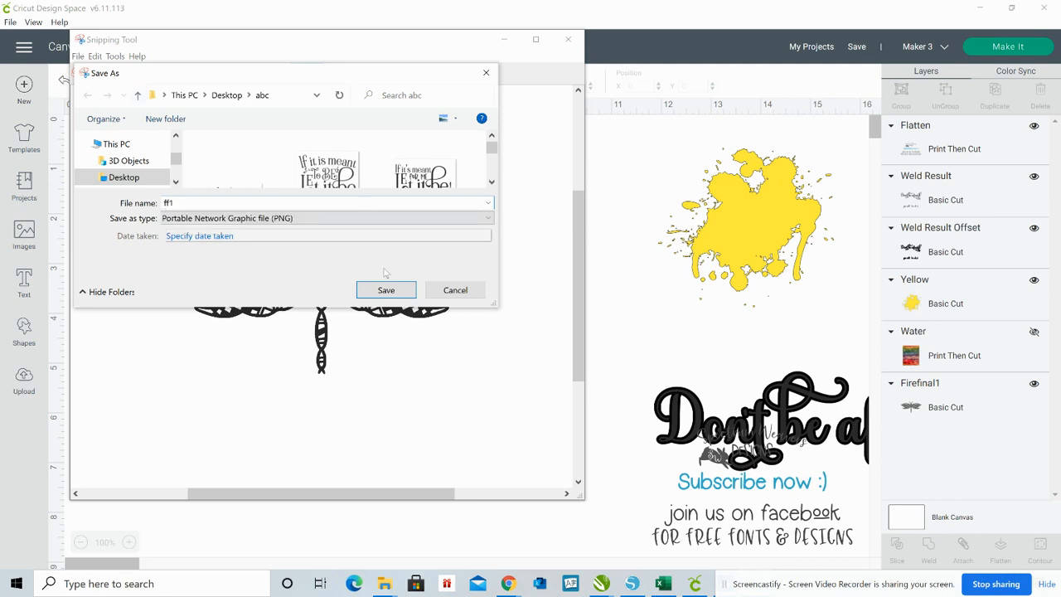
{"action": "left_click", "coordinate": [387, 291]}
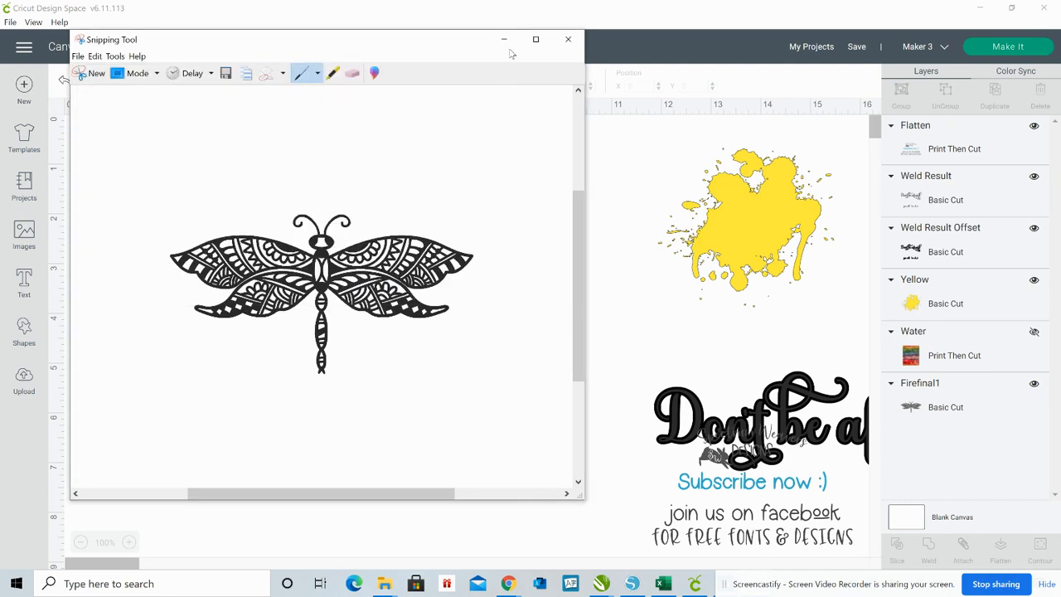
{"action": "left_click", "coordinate": [503, 40]}
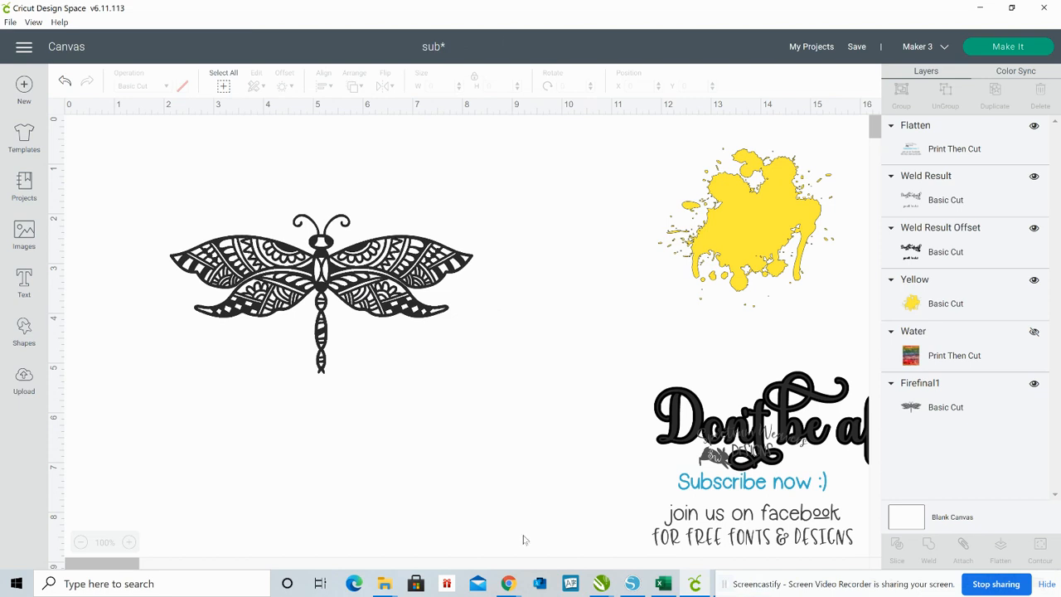
Start an image upload in Cricut Design Space and open the file ff1.PNG
{"action": "left_click", "coordinate": [24, 380]}
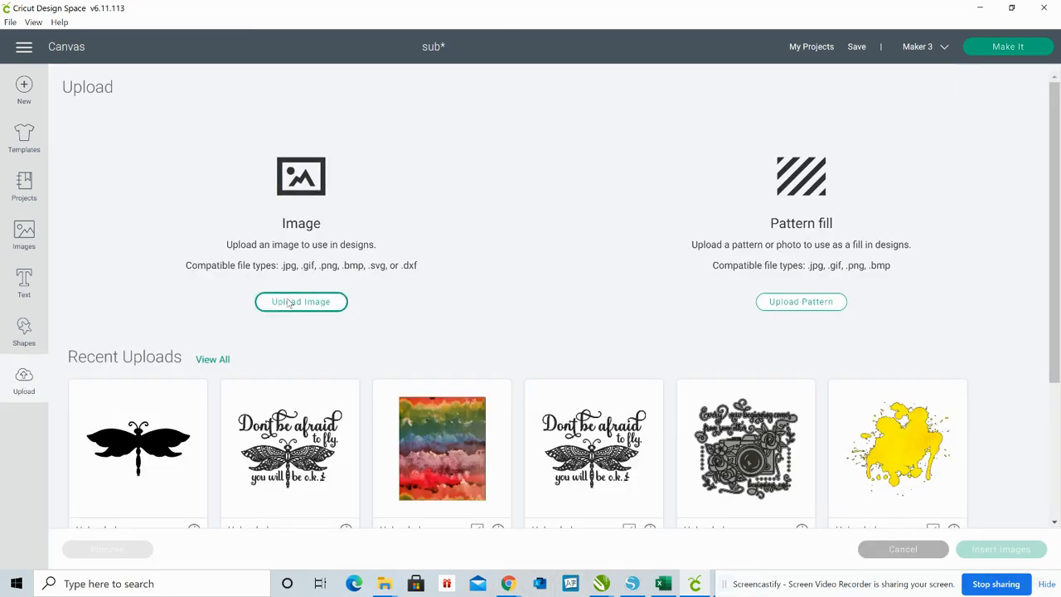
{"action": "left_click", "coordinate": [290, 302]}
{"action": "left_click", "coordinate": [551, 305]}
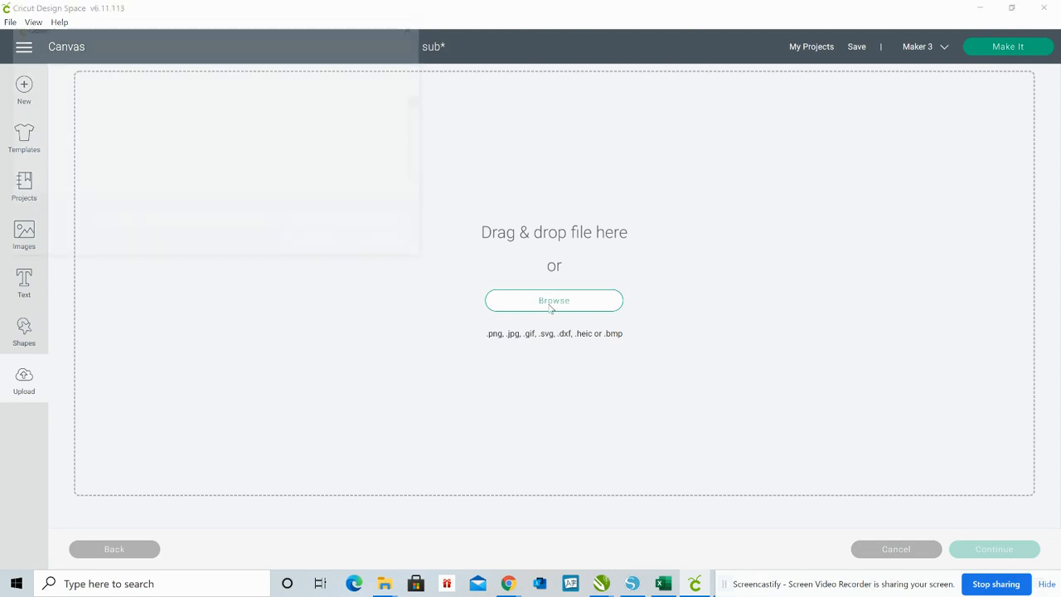
{"action": "type", "text": "ff1"}
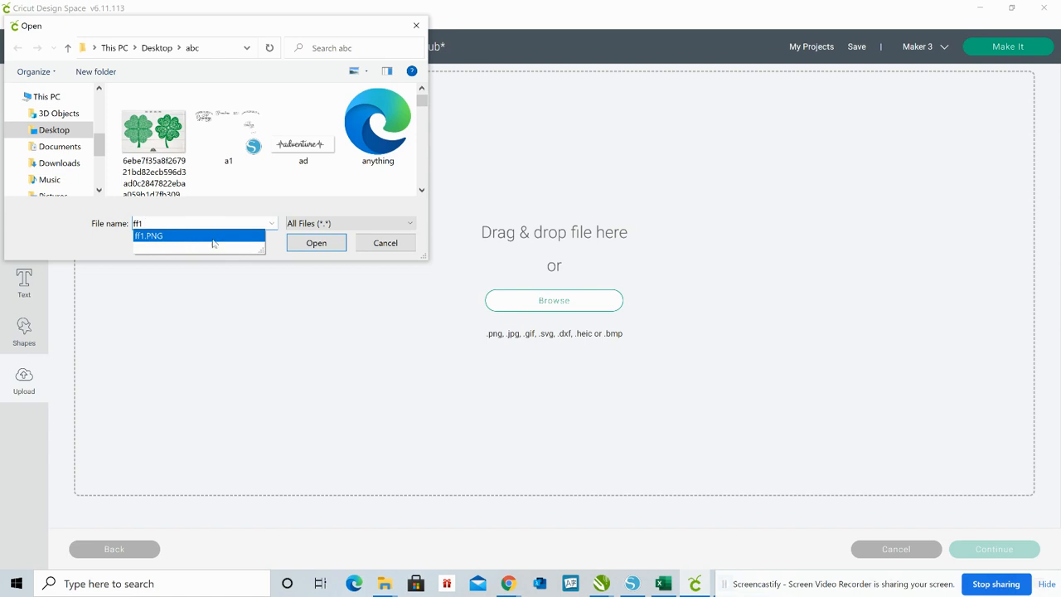
{"action": "left_click", "coordinate": [303, 247]}
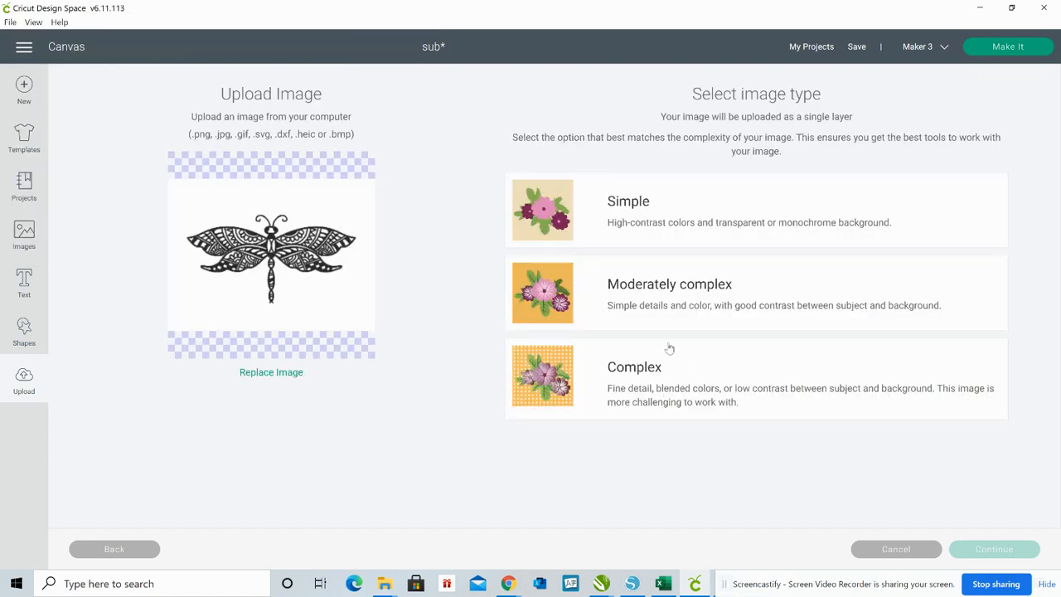
Set the image type to Complex, erase the white background around the dragonfly, and continue to the upload type selection
{"action": "left_click", "coordinate": [675, 377]}
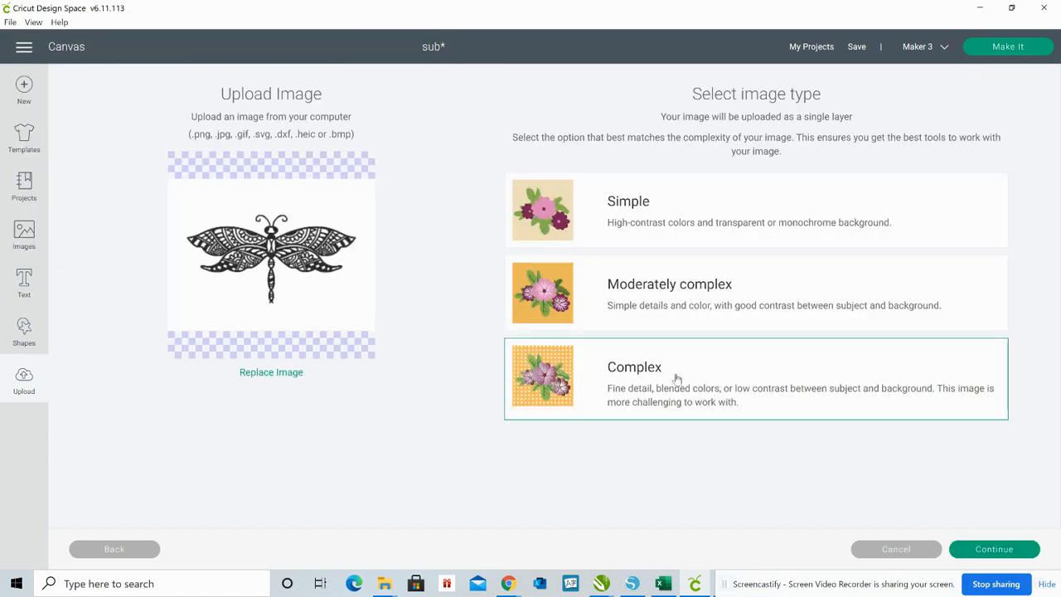
{"action": "left_click", "coordinate": [1009, 549]}
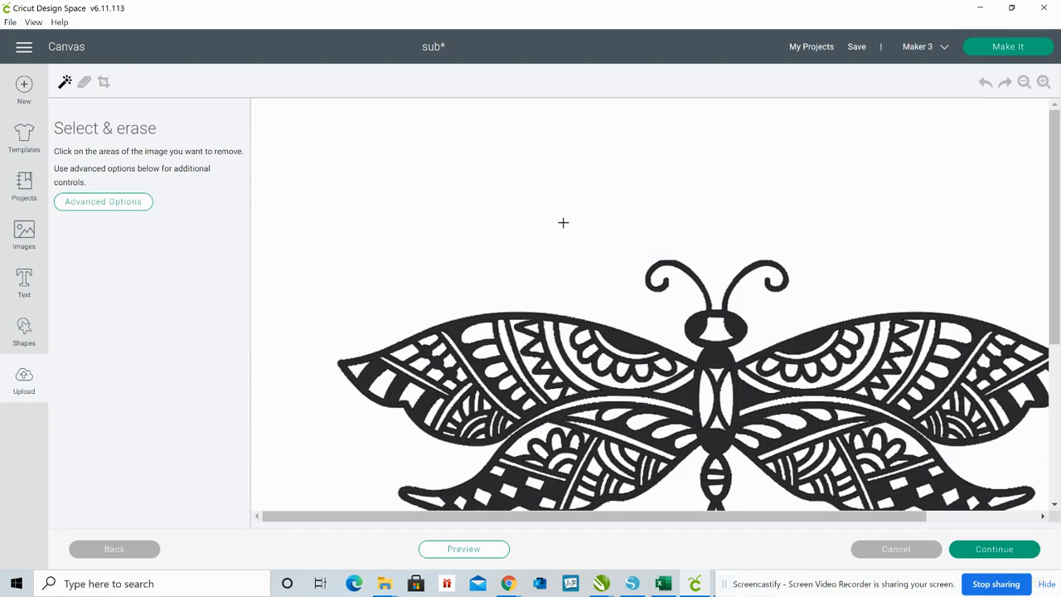
{"action": "left_click", "coordinate": [563, 222]}
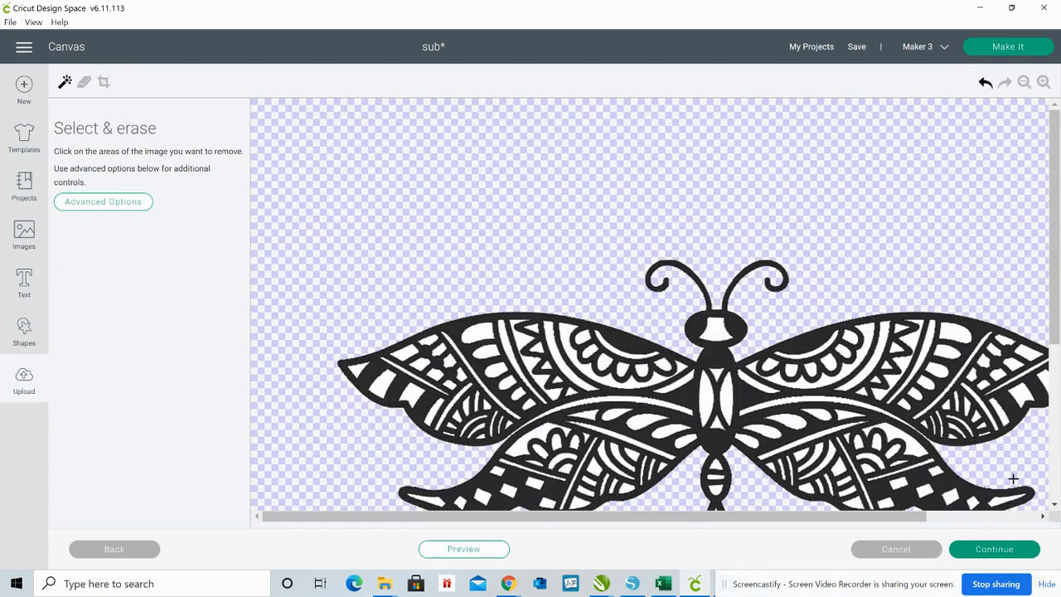
{"action": "left_click", "coordinate": [995, 551]}
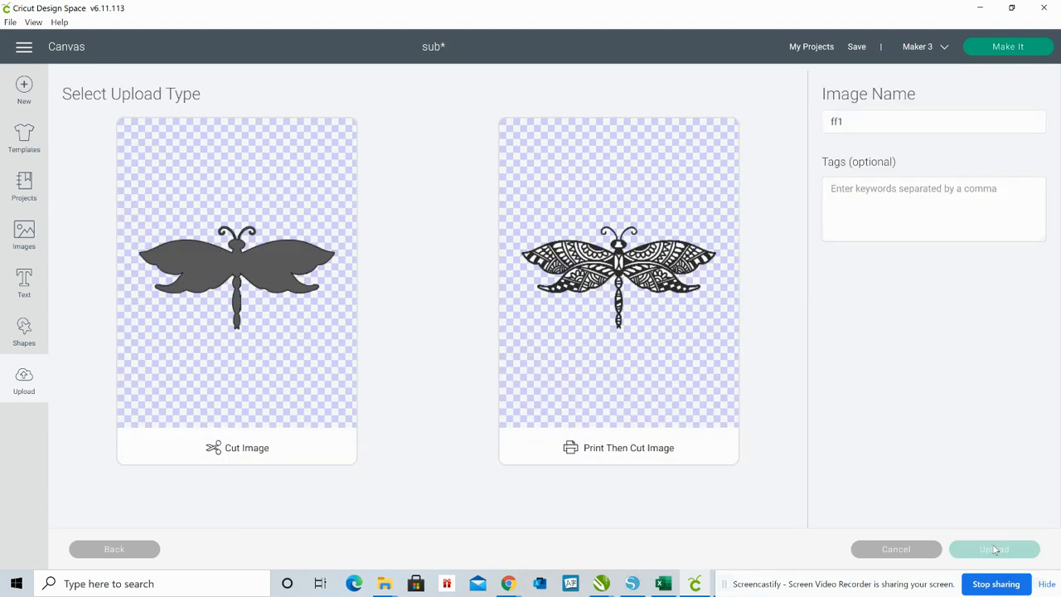
Upload ff1 as a cut image and insert the solid dragonfly silhouette onto the canvas
{"action": "left_click", "coordinate": [331, 279]}
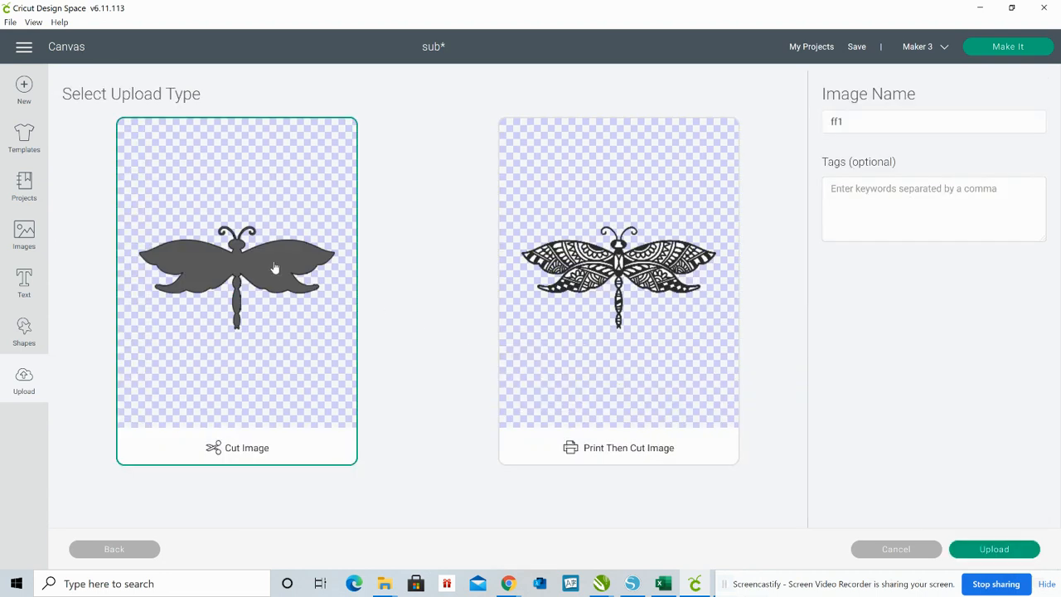
{"action": "left_click", "coordinate": [1003, 550]}
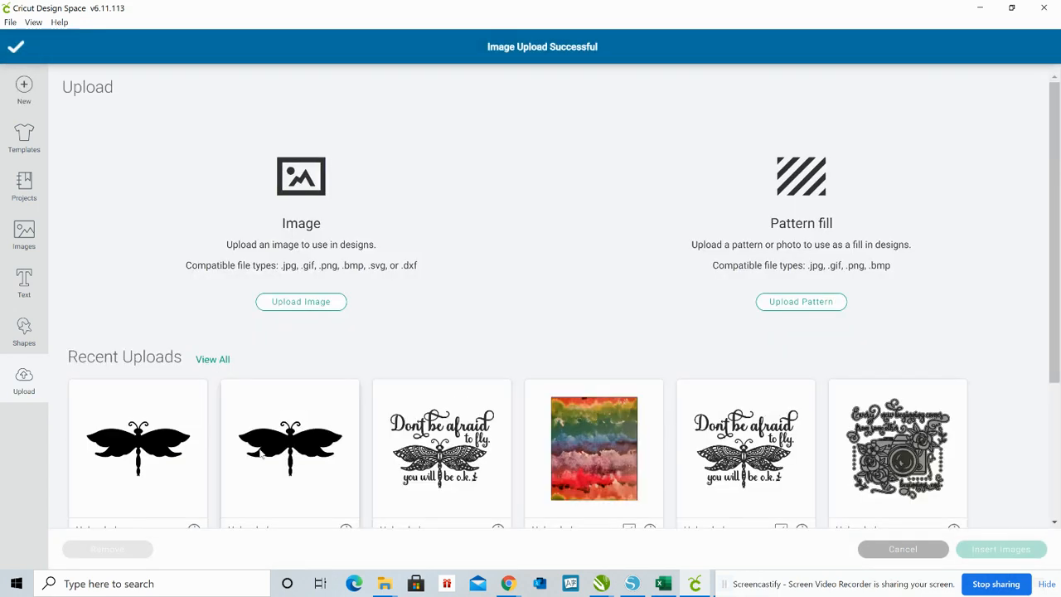
{"action": "left_click", "coordinate": [161, 445]}
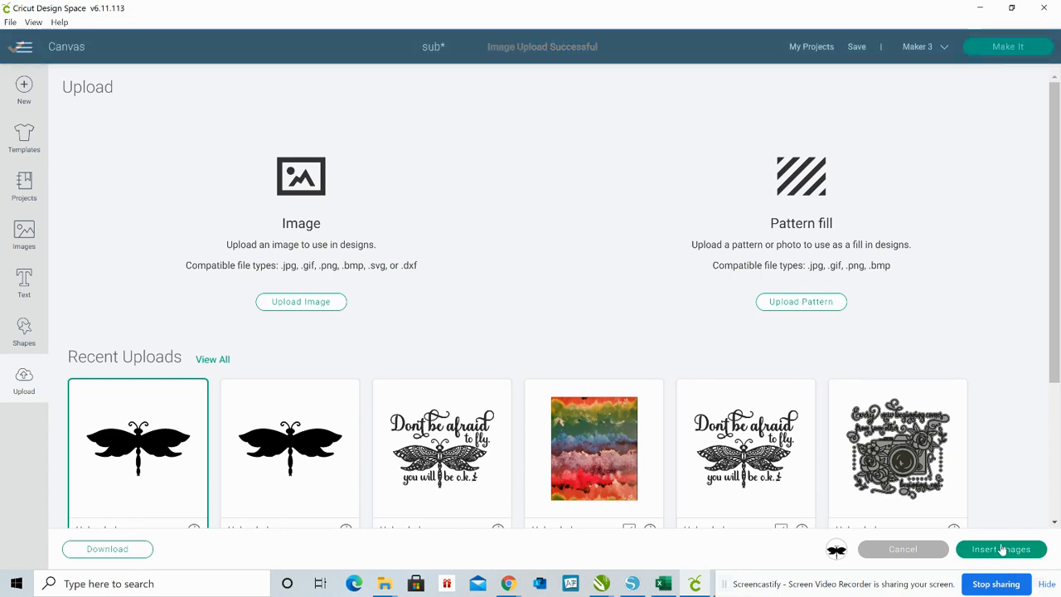
{"action": "left_click", "coordinate": [1001, 550]}
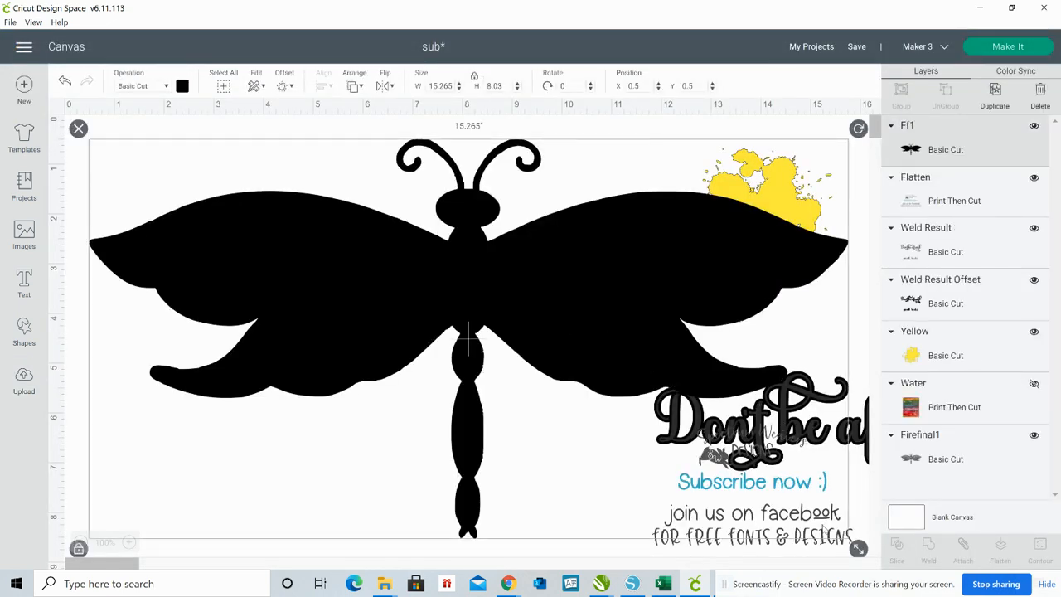
Resize the solid dragonfly to a width of 6.096 in to match the patterned dragonfly
{"action": "left_click_drag", "start_coordinate": [858, 548], "coordinate": [716, 587]}
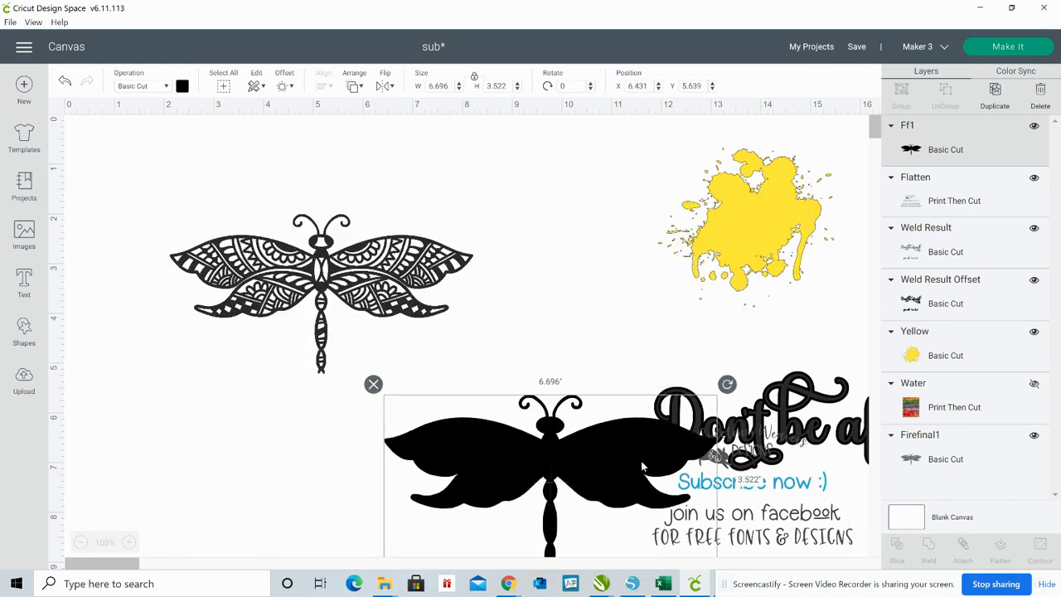
{"action": "left_click", "coordinate": [369, 278]}
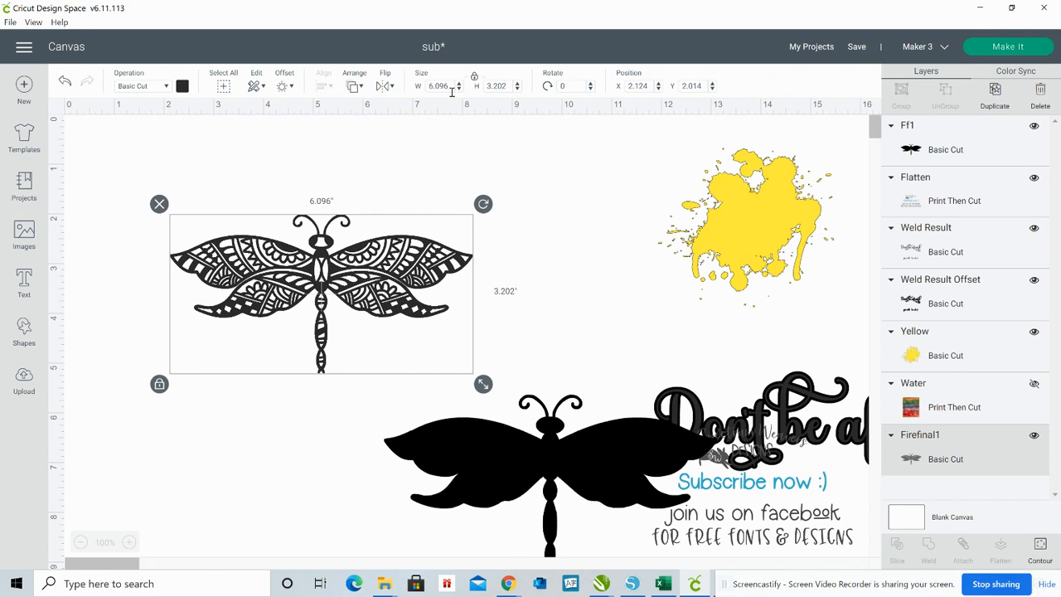
{"action": "left_click", "coordinate": [526, 430]}
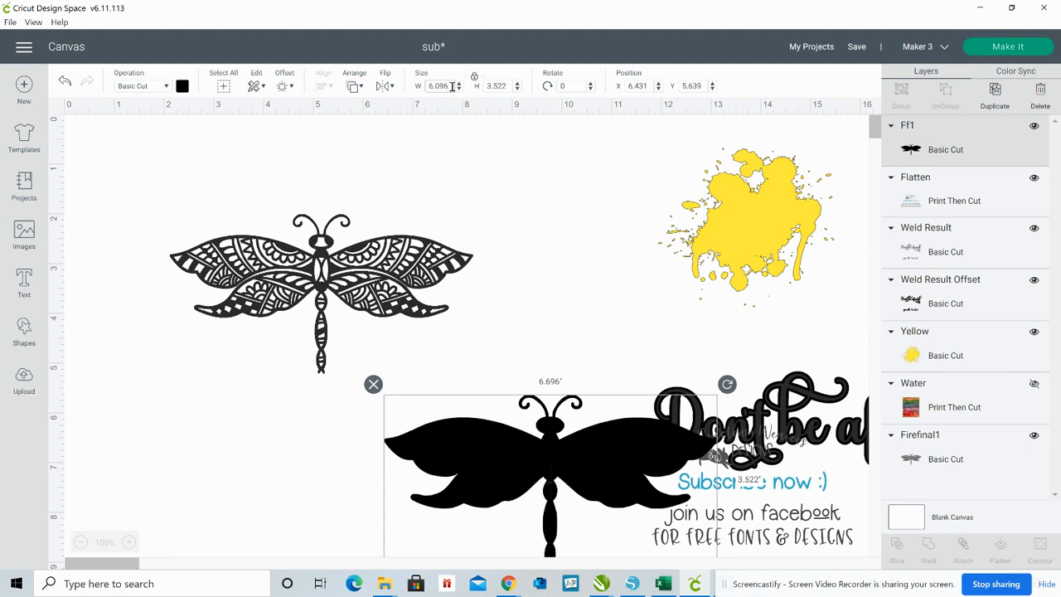
{"action": "key", "text": "Return"}
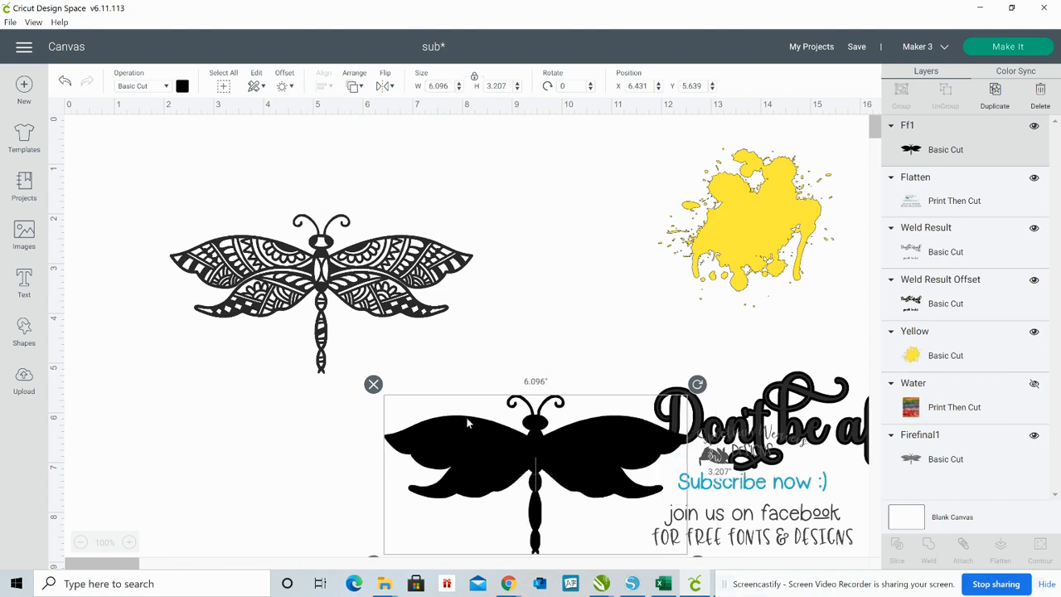
Move the patterned dragonfly over beside the lettering and put the solid dragonfly in its former place
{"action": "left_click_drag", "start_coordinate": [448, 431], "coordinate": [372, 453]}
{"action": "left_click", "coordinate": [348, 298]}
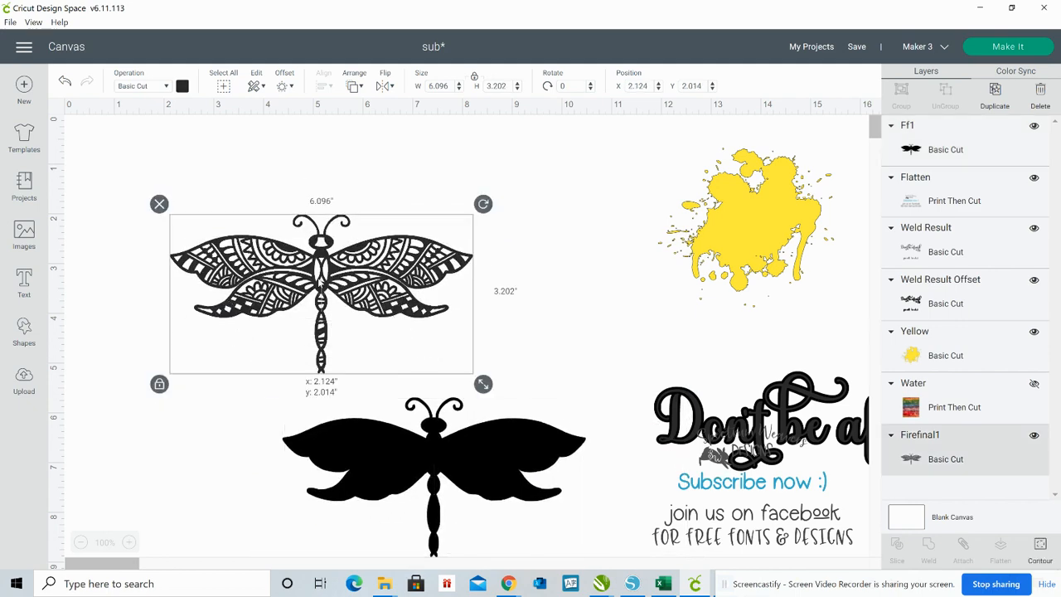
{"action": "left_click_drag", "start_coordinate": [348, 299], "coordinate": [835, 470]}
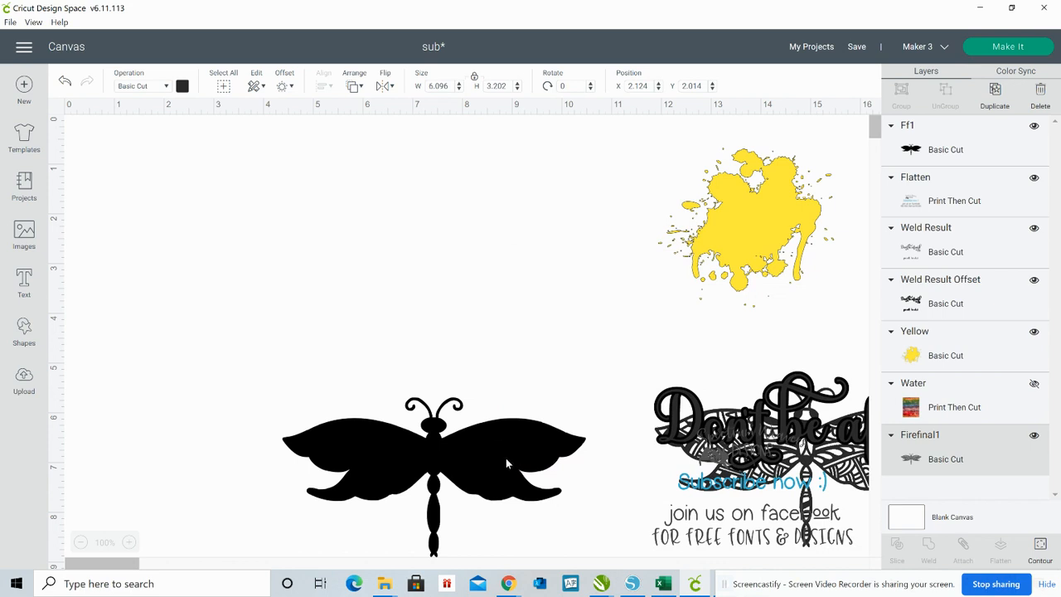
{"action": "left_click_drag", "start_coordinate": [506, 461], "coordinate": [379, 282]}
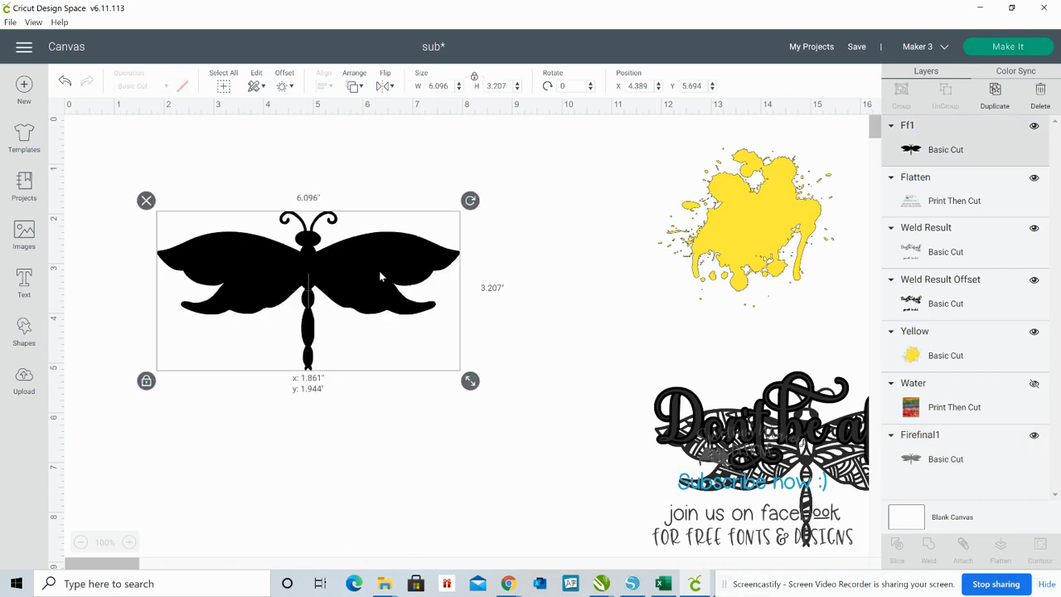
Add a 0.047 in offset with rounded corners around the solid dragonfly
{"action": "left_click", "coordinate": [282, 86]}
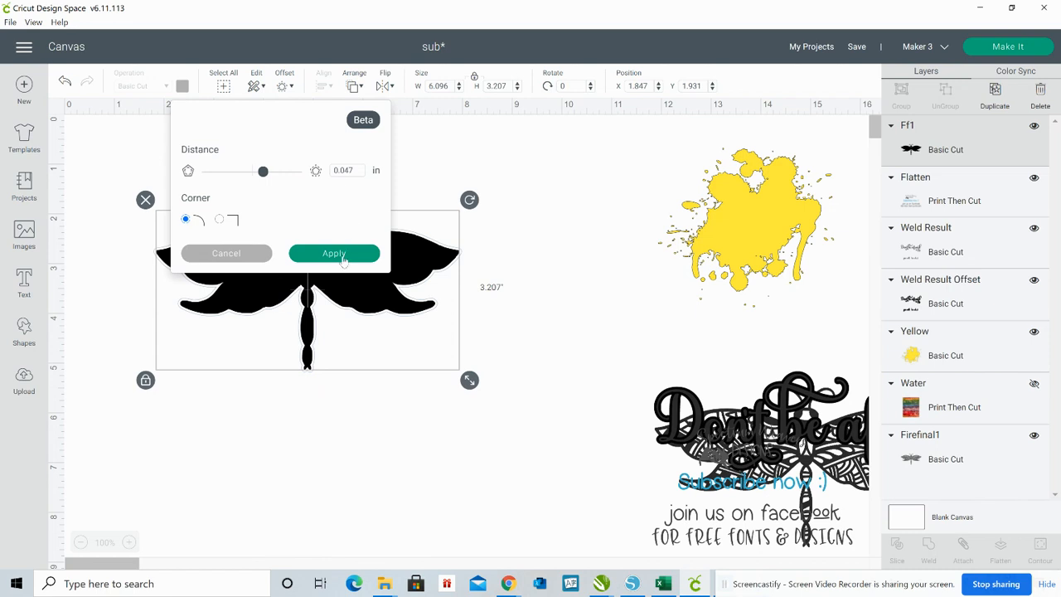
{"action": "left_click", "coordinate": [334, 253]}
{"action": "left_click", "coordinate": [554, 522]}
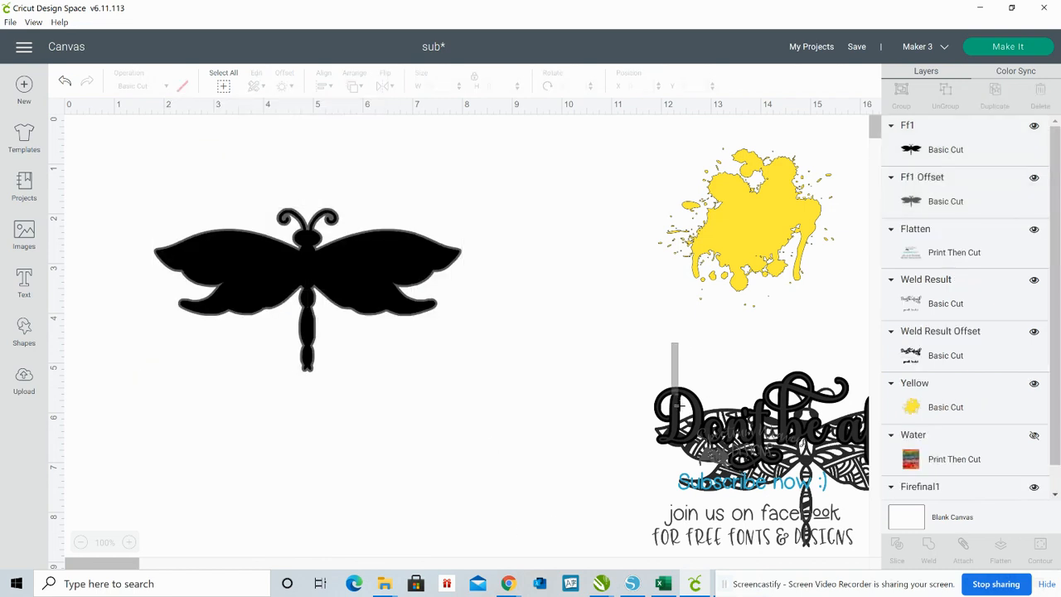
Move the lettering with its offset around the solid dragonfly and set the patterned dragonfly aside
{"action": "left_click", "coordinate": [680, 412]}
{"action": "left_click_drag", "start_coordinate": [680, 397], "coordinate": [473, 394]}
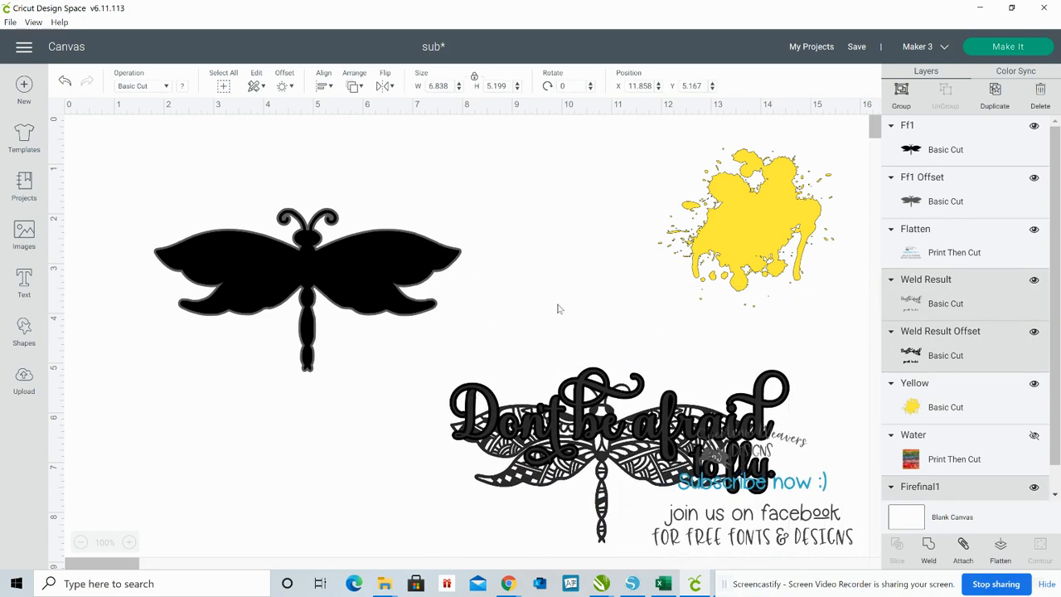
{"action": "left_click_drag", "start_coordinate": [567, 316], "coordinate": [282, 147]}
{"action": "left_click_drag", "start_coordinate": [574, 448], "coordinate": [802, 481]}
{"action": "left_click_drag", "start_coordinate": [499, 317], "coordinate": [406, 337]}
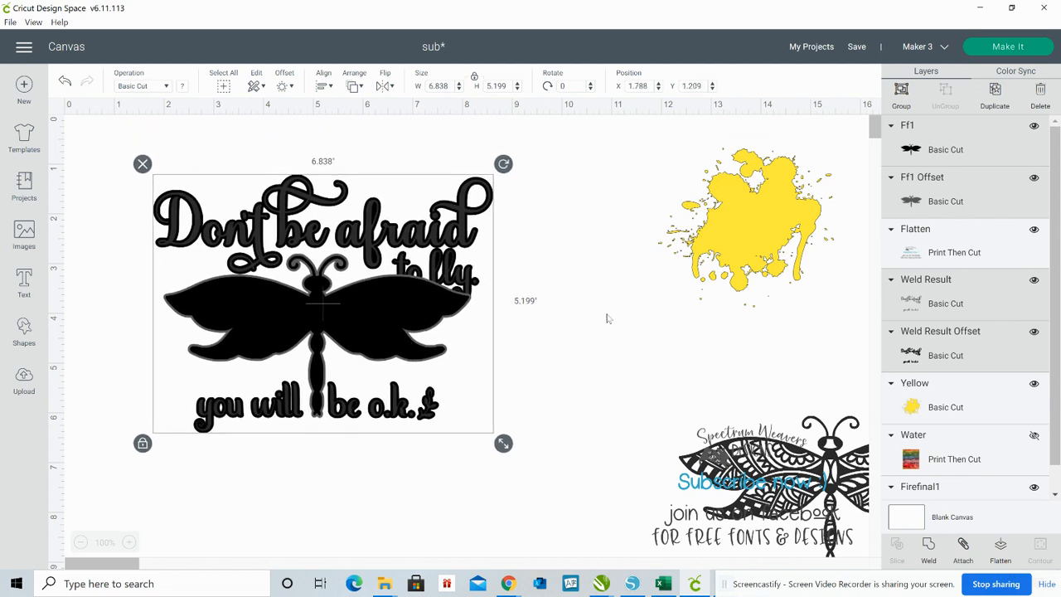
Raise the lettering and its offset so the upper words clear the solid dragonfly's wings, at X 1.858, Y 0.861
{"action": "left_click", "coordinate": [606, 316]}
{"action": "left_click", "coordinate": [458, 217]}
{"action": "left_click_drag", "start_coordinate": [459, 217], "coordinate": [459, 209]}
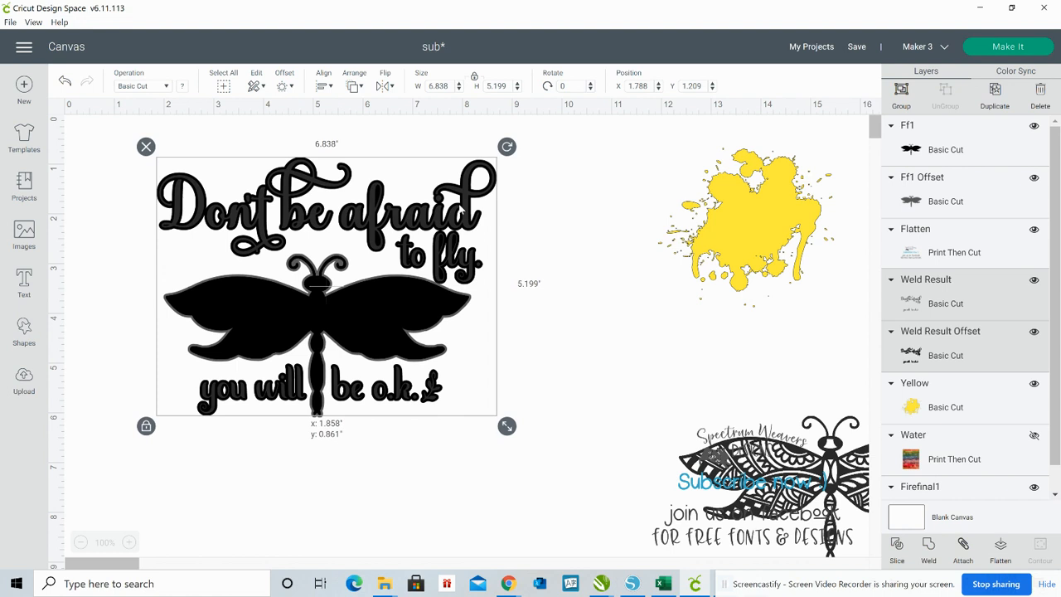
{"action": "left_click_drag", "start_coordinate": [459, 209], "coordinate": [459, 209]}
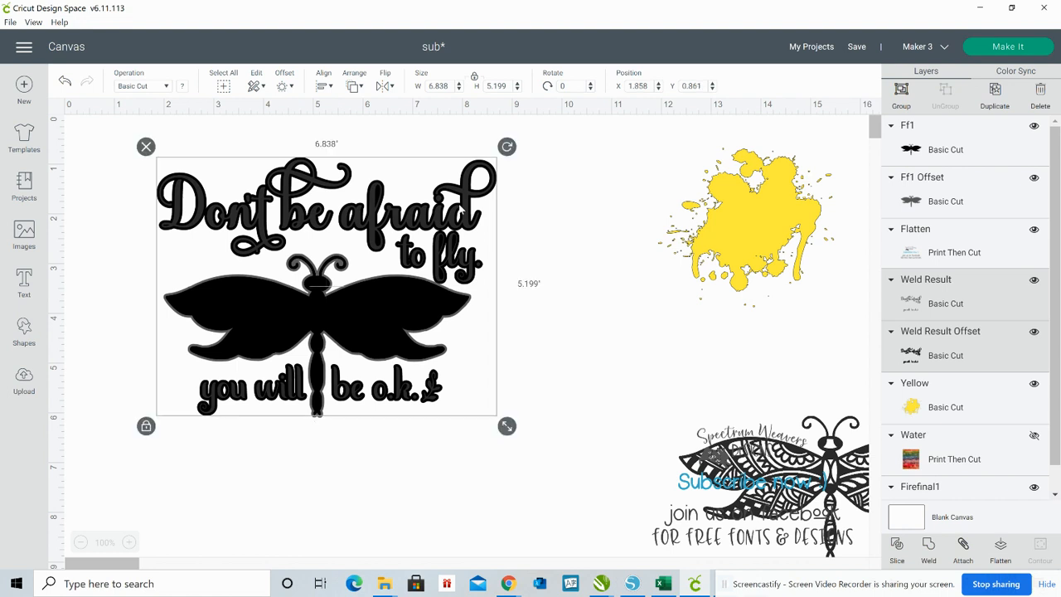
{"action": "left_click", "coordinate": [641, 313]}
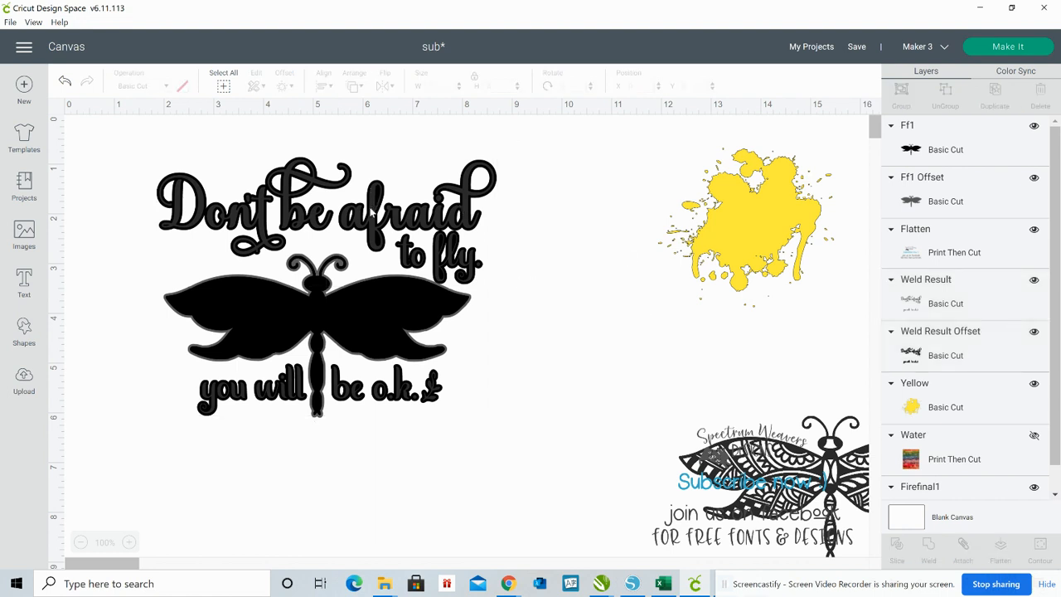
Move the original lettering and solid dragonfly off their offsets and weld the two offsets into one backing shape
{"action": "left_click_drag", "start_coordinate": [373, 212], "coordinate": [830, 257]}
{"action": "left_click", "coordinate": [358, 302]}
{"action": "left_click_drag", "start_coordinate": [397, 313], "coordinate": [969, 309]}
{"action": "left_click_drag", "start_coordinate": [303, 125], "coordinate": [370, 395]}
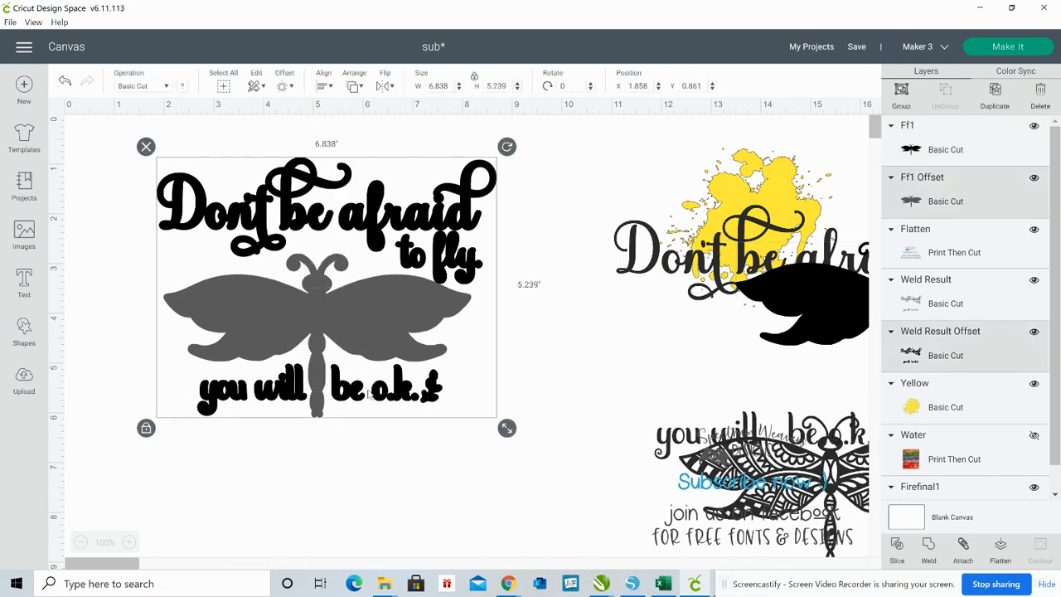
{"action": "left_click", "coordinate": [930, 545]}
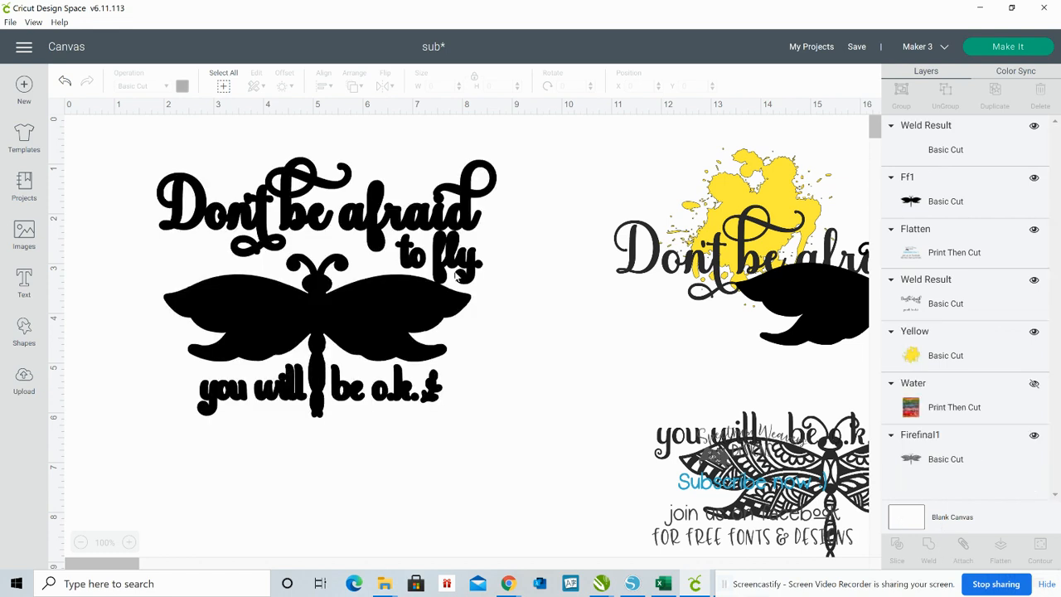
Separate the yellow splash from the lettering and enlarge it to about 8.596 by 7.78 in beside the welded backing
{"action": "left_click", "coordinate": [779, 183]}
{"action": "left_click_drag", "start_coordinate": [620, 280], "coordinate": [770, 429]}
{"action": "left_click_drag", "start_coordinate": [771, 178], "coordinate": [572, 196]}
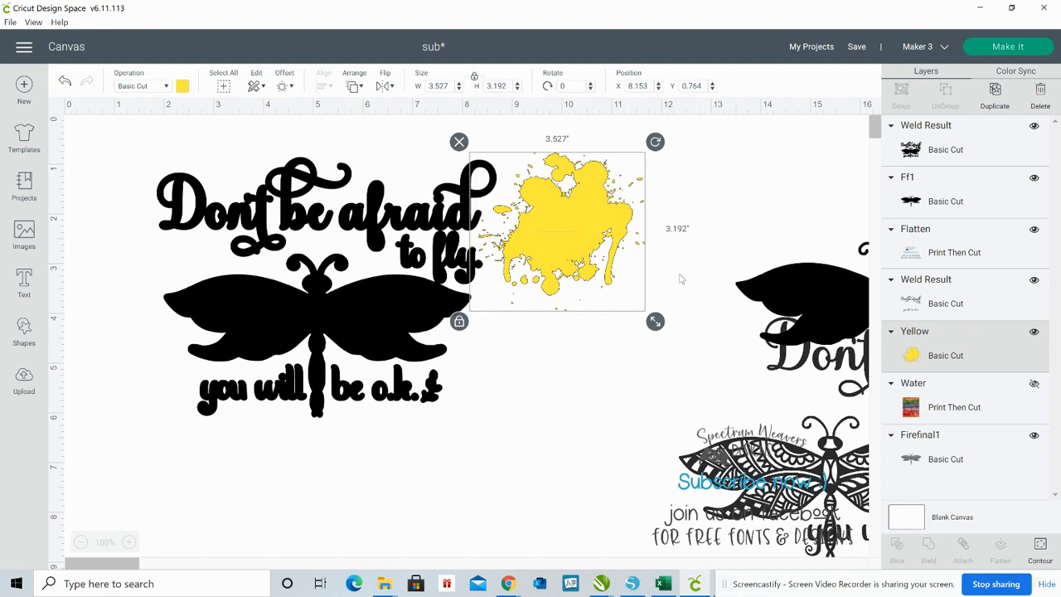
{"action": "left_click_drag", "start_coordinate": [655, 321], "coordinate": [907, 549]}
{"action": "left_click_drag", "start_coordinate": [701, 362], "coordinate": [558, 325]}
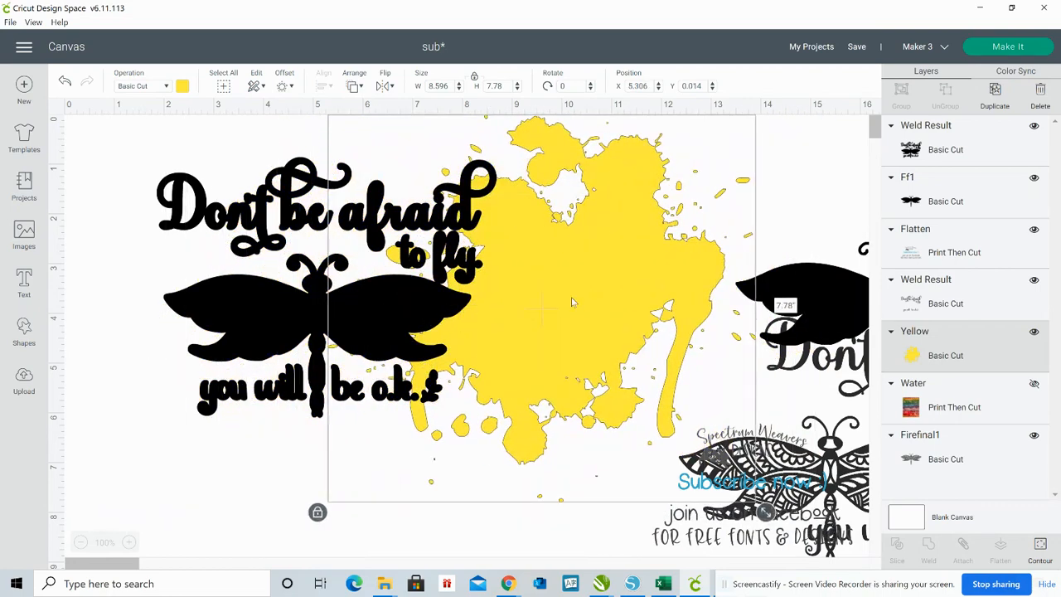
Position the yellow splash over the welded backing and send it to the back
{"action": "right_click", "coordinate": [572, 303]}
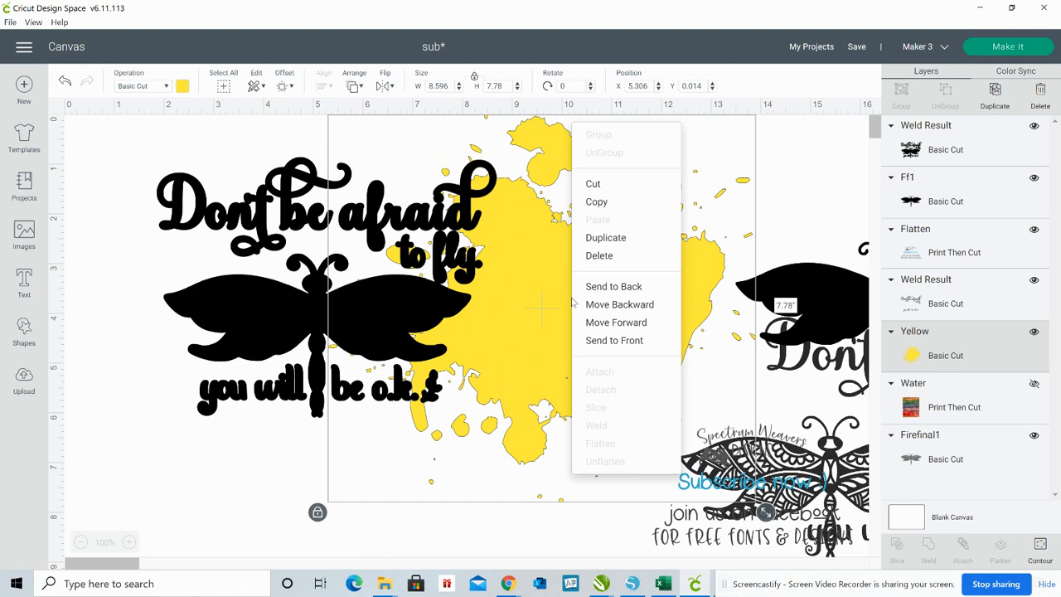
{"action": "left_click", "coordinate": [613, 340]}
{"action": "left_click_drag", "start_coordinate": [609, 341], "coordinate": [563, 341]}
{"action": "left_click_drag", "start_coordinate": [515, 298], "coordinate": [339, 308]}
{"action": "right_click", "coordinate": [581, 297]}
{"action": "left_click", "coordinate": [599, 283]}
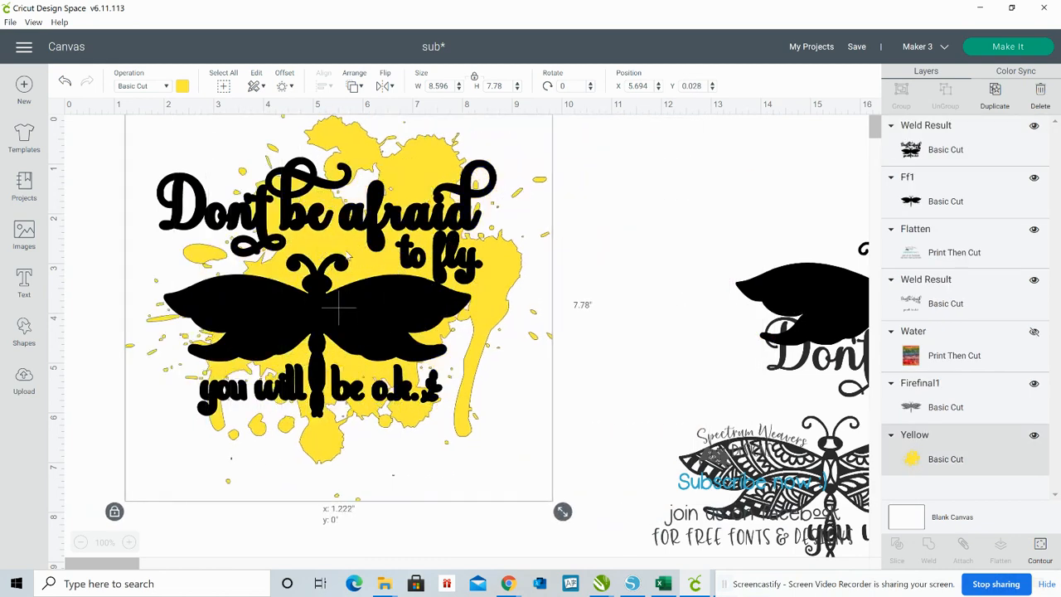
Adjust the splash and the welded backing so the backing sits on the splash at X 2.747, Y 1.07
{"action": "left_click_drag", "start_coordinate": [347, 255], "coordinate": [419, 302]}
{"action": "left_click", "coordinate": [362, 297]}
{"action": "left_click_drag", "start_coordinate": [418, 297], "coordinate": [419, 298]}
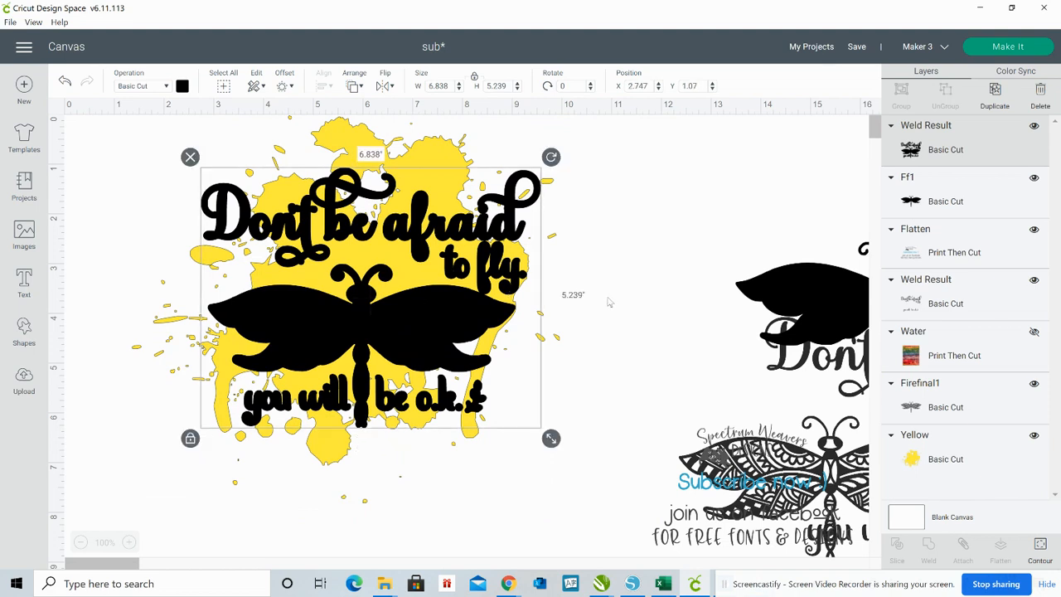
Select the welded backing together with the yellow splash and slice them
{"action": "left_click", "coordinate": [610, 268]}
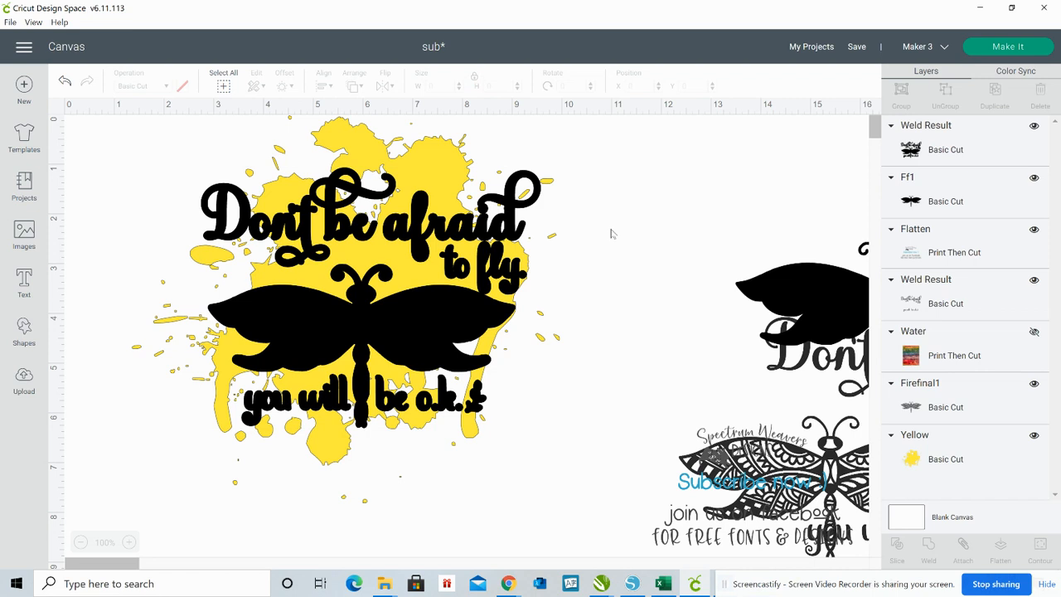
{"action": "left_click_drag", "start_coordinate": [597, 231], "coordinate": [328, 363]}
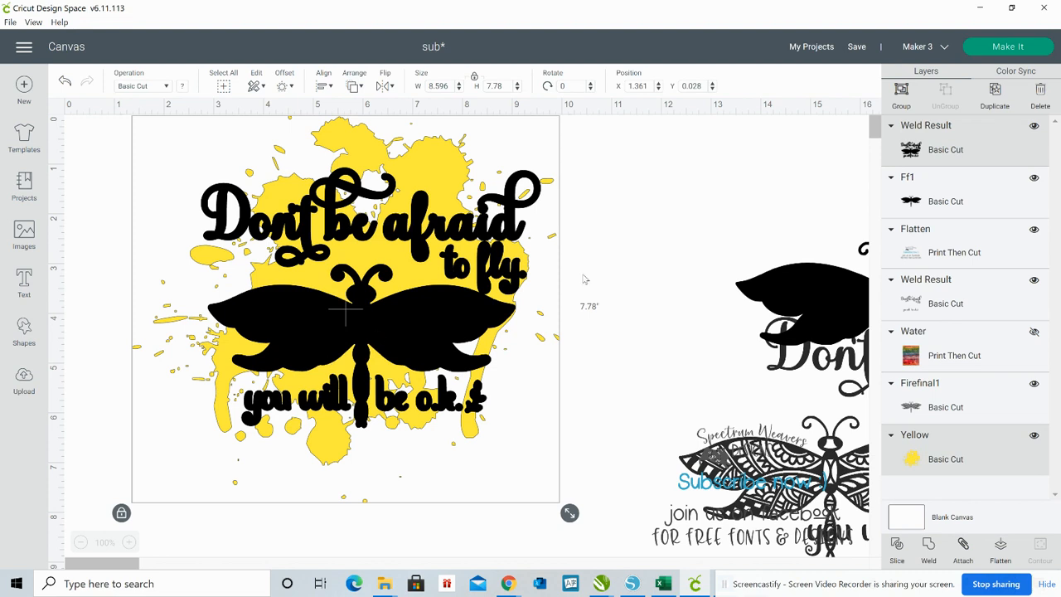
{"action": "left_click", "coordinate": [896, 546]}
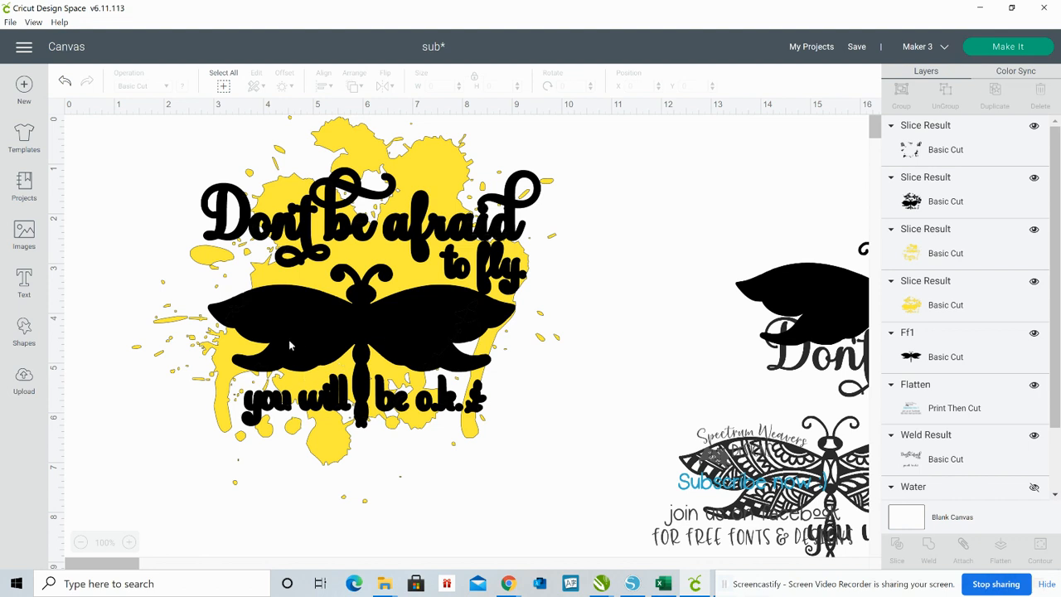
Pull the slice results apart and delete the black pieces and the yellow lettering-and-dragonfly piece, keeping the cut-out splash
{"action": "left_click_drag", "start_coordinate": [294, 343], "coordinate": [507, 346]}
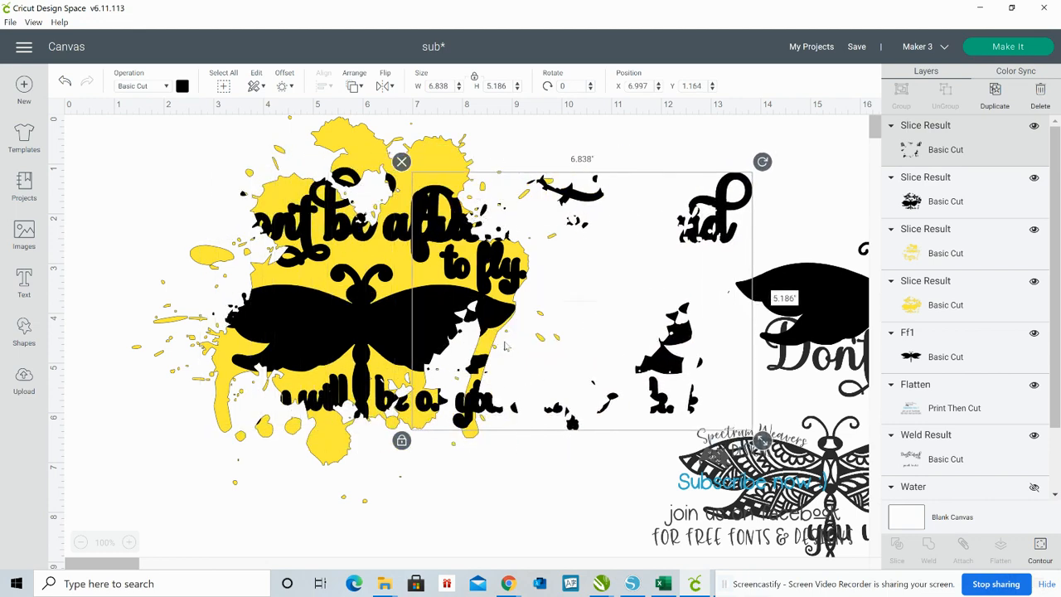
{"action": "key", "text": "Delete"}
{"action": "left_click_drag", "start_coordinate": [291, 327], "coordinate": [391, 341]}
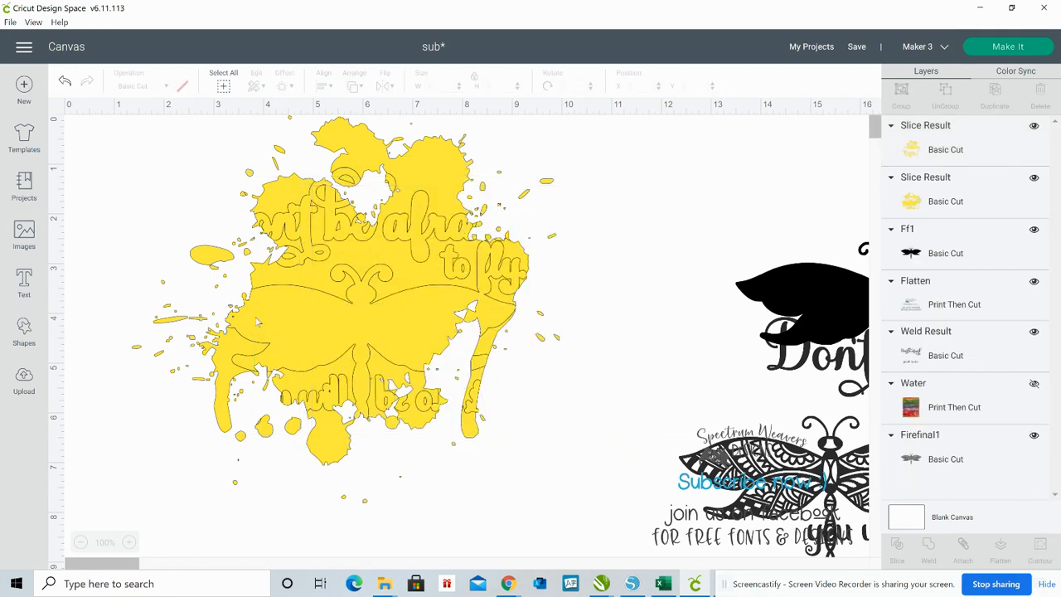
{"action": "left_click_drag", "start_coordinate": [285, 316], "coordinate": [597, 331]}
{"action": "left_click", "coordinate": [337, 224]}
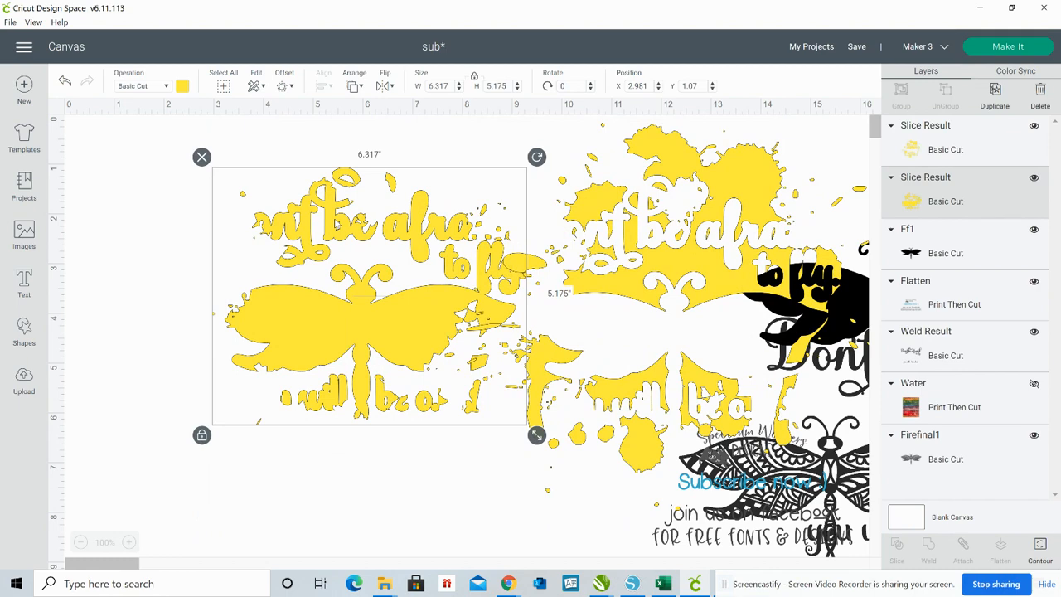
{"action": "key", "text": "Delete"}
Move the cut-out yellow splash back to the open area of the canvas
{"action": "left_click", "coordinate": [649, 264]}
{"action": "left_click_drag", "start_coordinate": [659, 317], "coordinate": [359, 339]}
{"action": "left_click", "coordinate": [685, 249]}
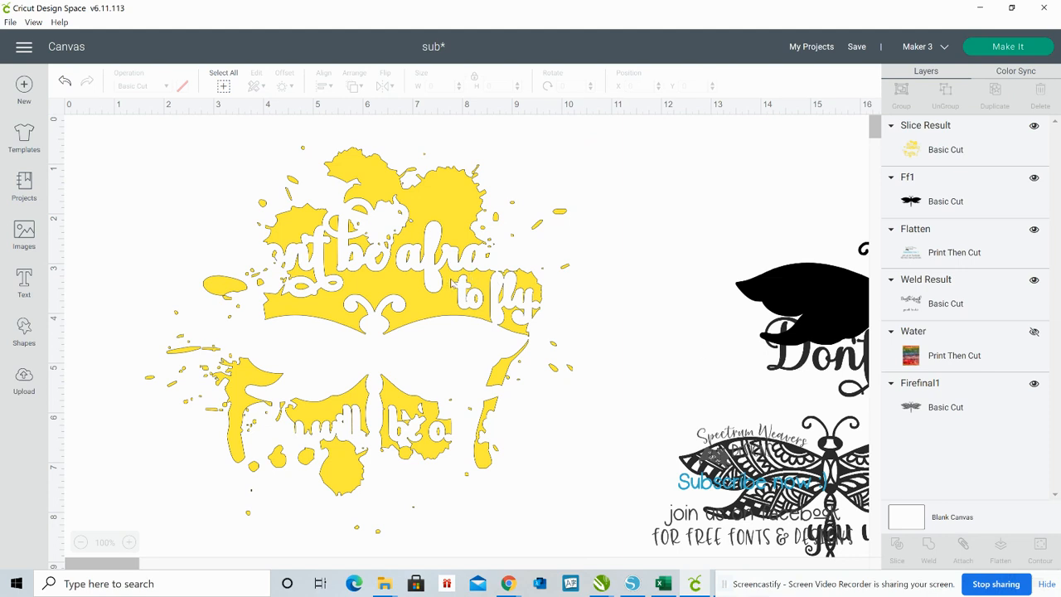
Place the black lettering over the cut-out splash at X 3.03, Y 1.728, and separate the patterned dragonfly from the overlapping objects
{"action": "left_click_drag", "start_coordinate": [801, 372], "coordinate": [811, 269]}
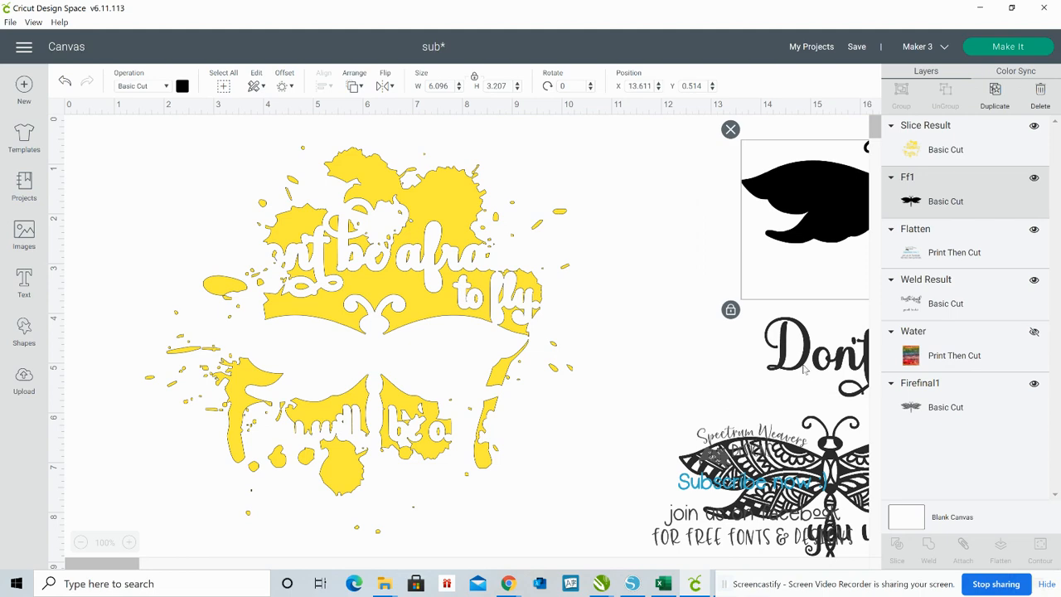
{"action": "left_click_drag", "start_coordinate": [804, 379], "coordinate": [254, 267]}
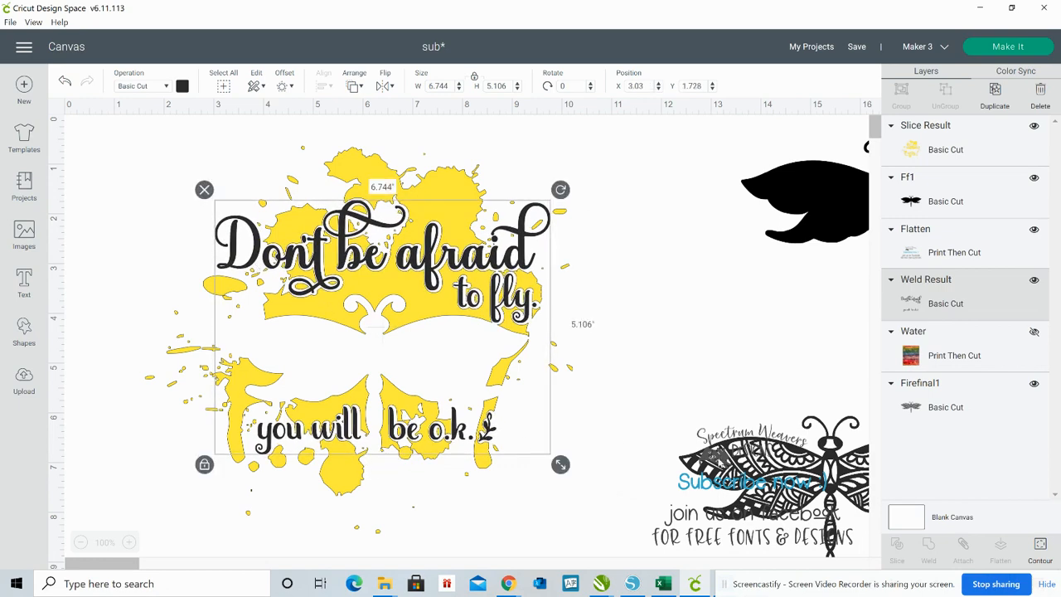
{"action": "left_click_drag", "start_coordinate": [735, 461], "coordinate": [716, 506]}
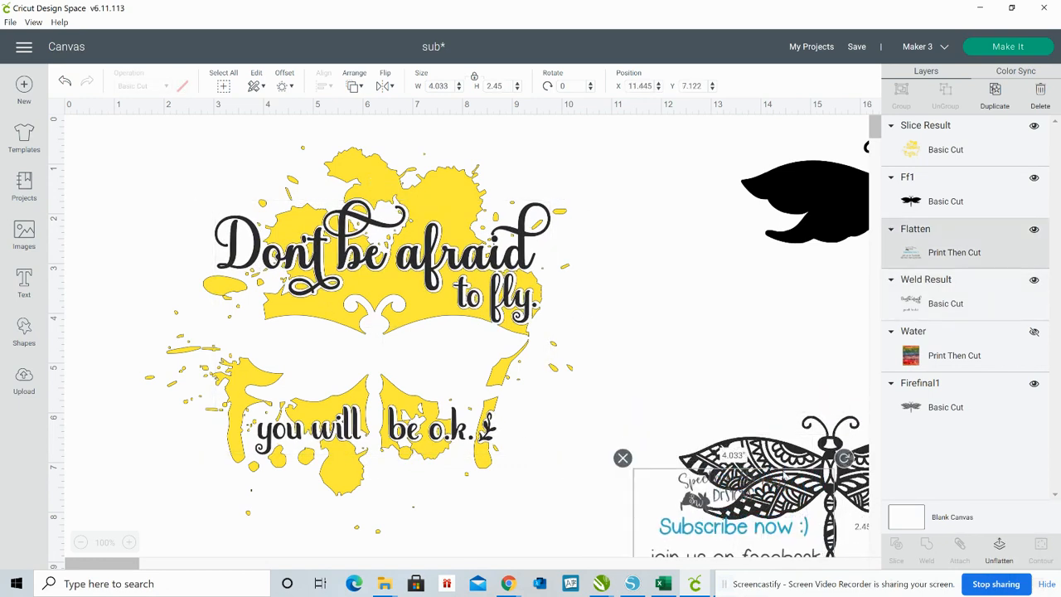
{"action": "left_click_drag", "start_coordinate": [783, 454], "coordinate": [671, 298]}
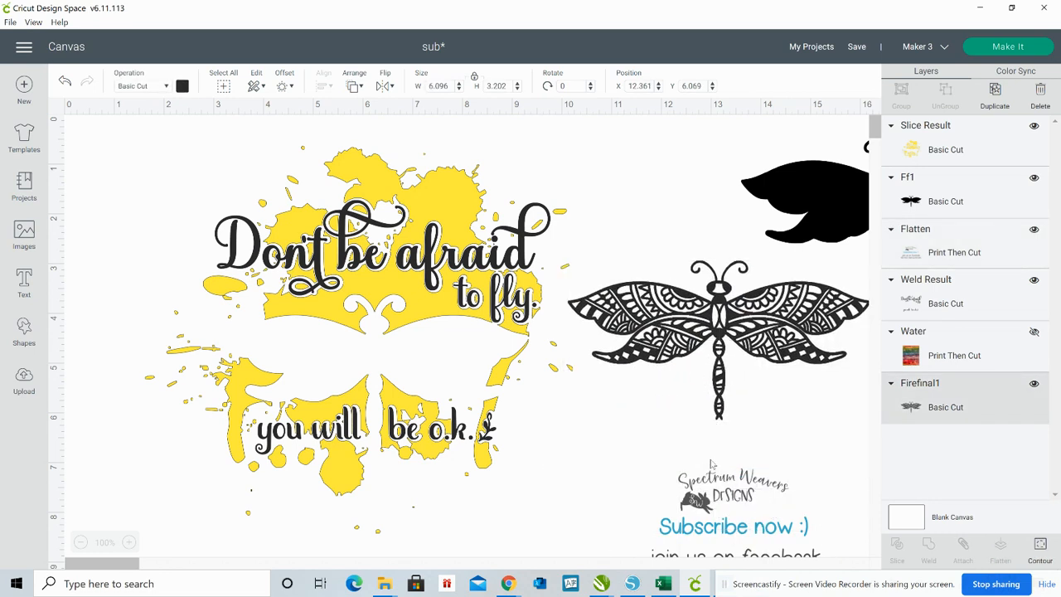
{"action": "left_click_drag", "start_coordinate": [727, 473], "coordinate": [761, 449]}
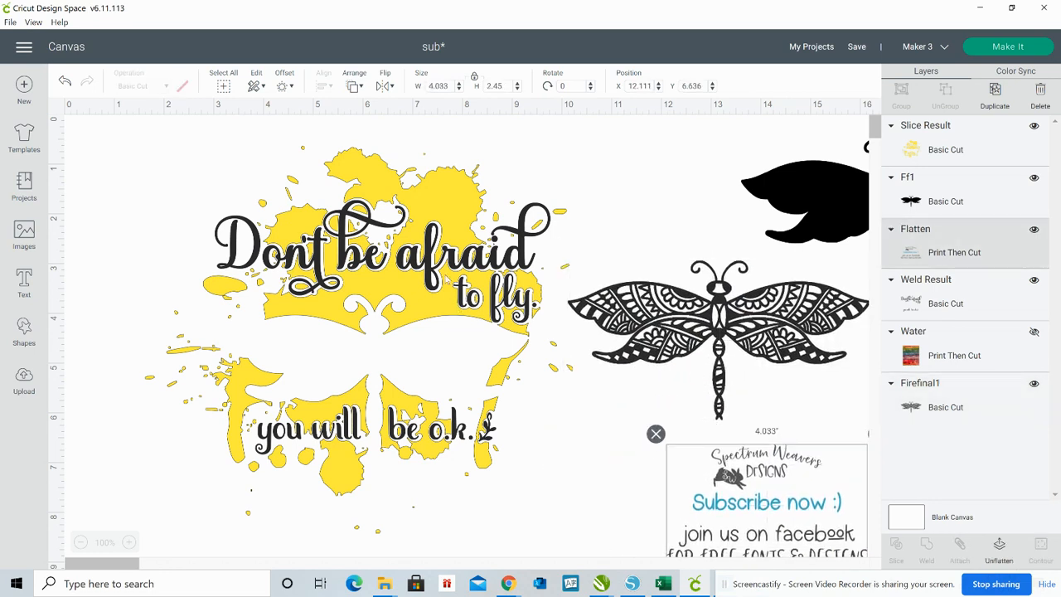
Nudge the yellow splash to X 1.597, Y 0.639 and fit the patterned dragonfly into its opening at X 3.18, Y 3.68
{"action": "left_click_drag", "start_coordinate": [436, 277], "coordinate": [434, 276]}
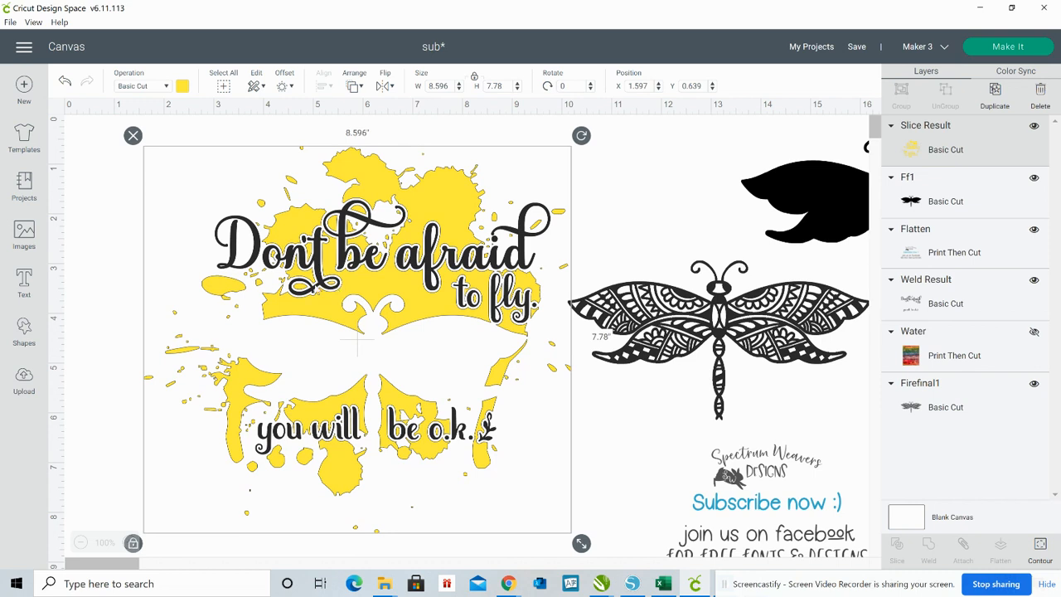
{"action": "left_click", "coordinate": [659, 228]}
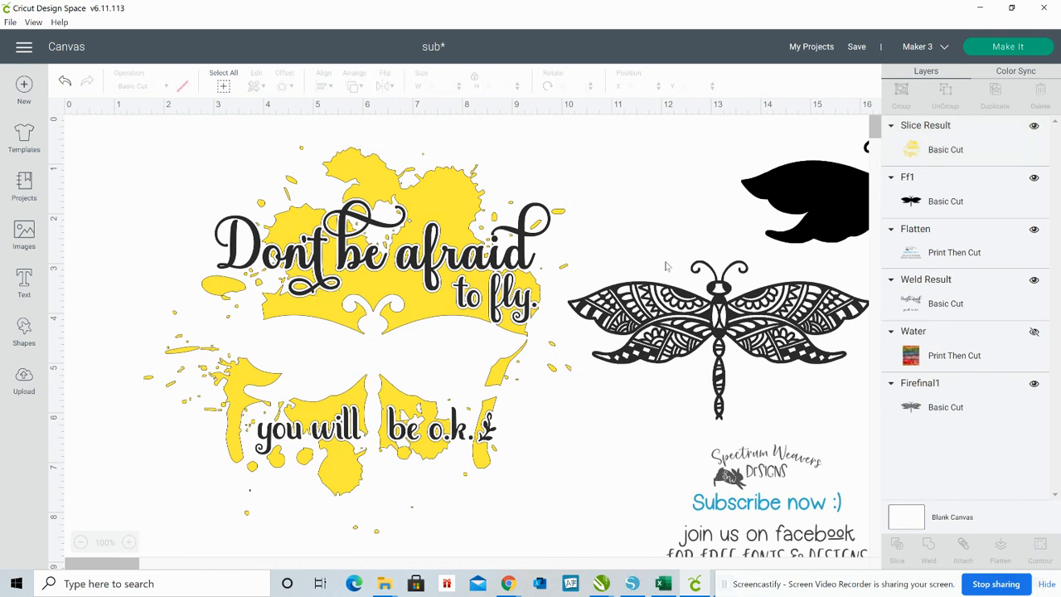
{"action": "left_click", "coordinate": [695, 375]}
{"action": "left_click", "coordinate": [670, 336]}
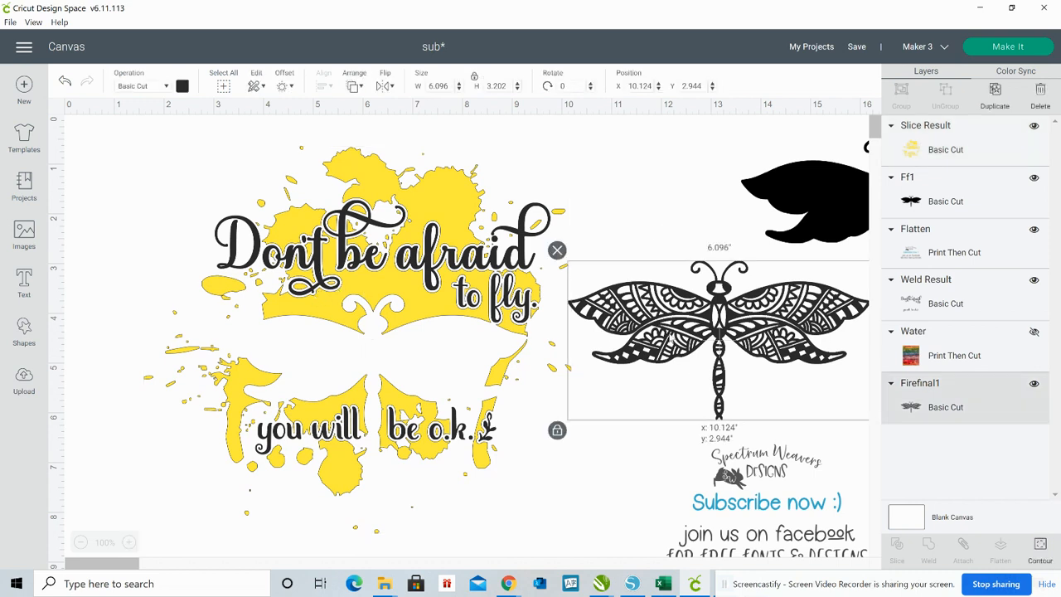
{"action": "left_click_drag", "start_coordinate": [670, 336], "coordinate": [326, 375]}
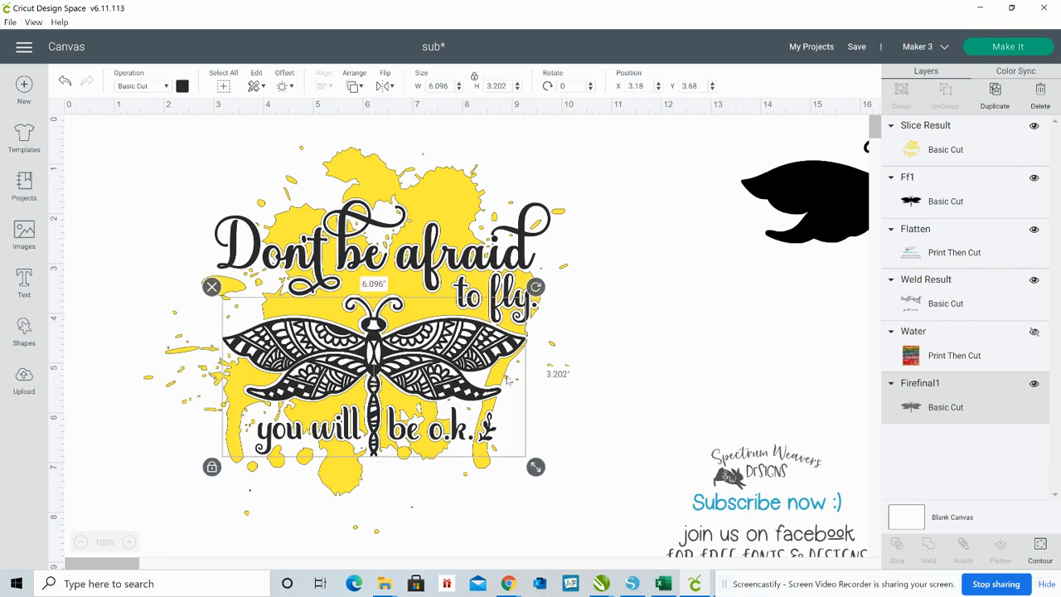
{"action": "left_click", "coordinate": [640, 363]}
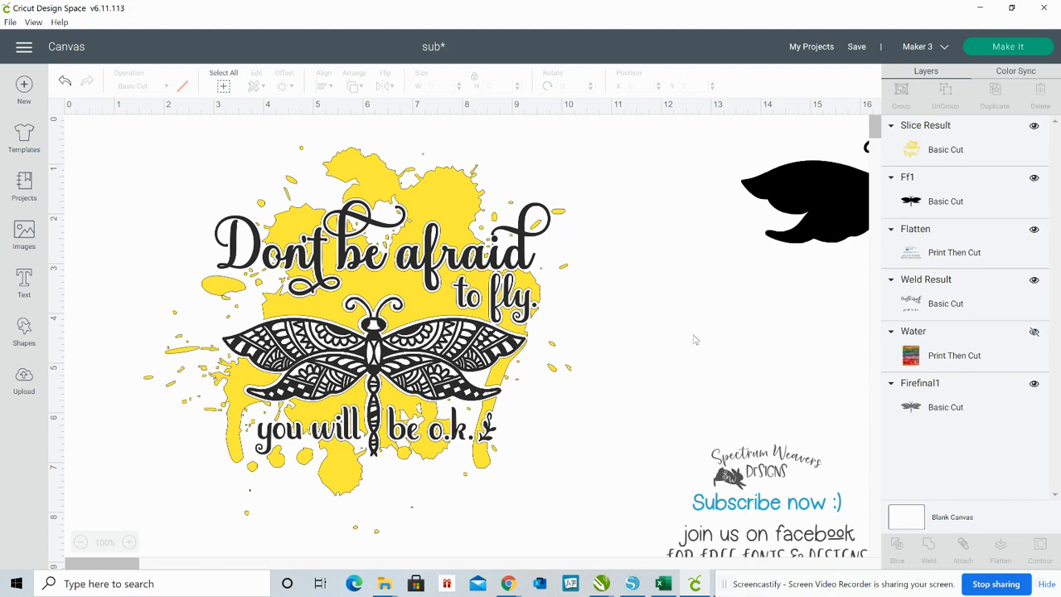
Unhide the Water pattern, enlarge it to about 6.1 by 7.3 inches and place it over the design at X 1.653, Y 0.264
{"action": "left_click", "coordinate": [1034, 330]}
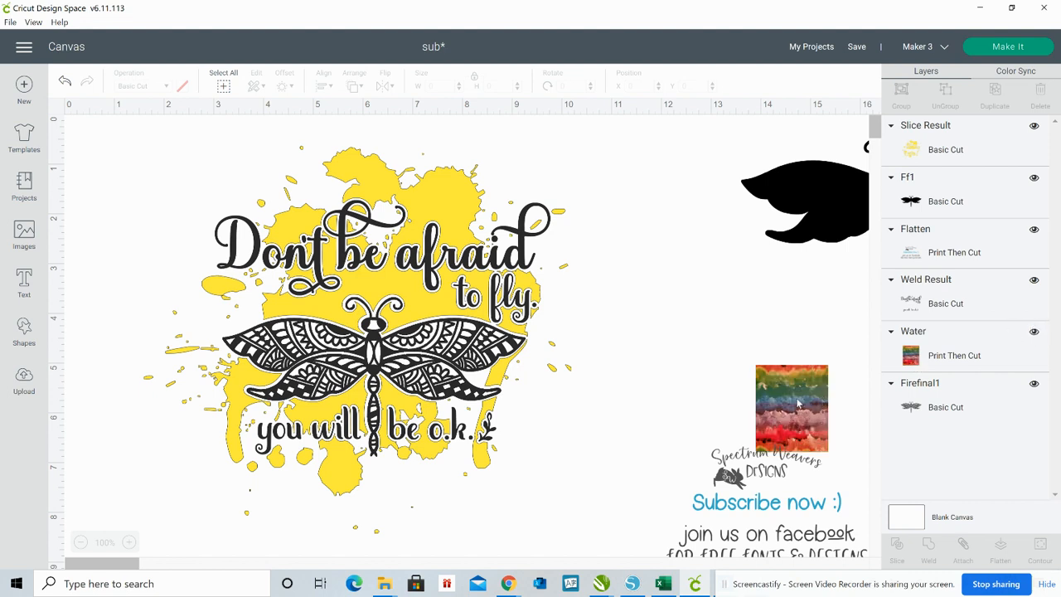
{"action": "left_click_drag", "start_coordinate": [793, 371], "coordinate": [595, 144]}
{"action": "left_click_drag", "start_coordinate": [645, 241], "coordinate": [871, 495]}
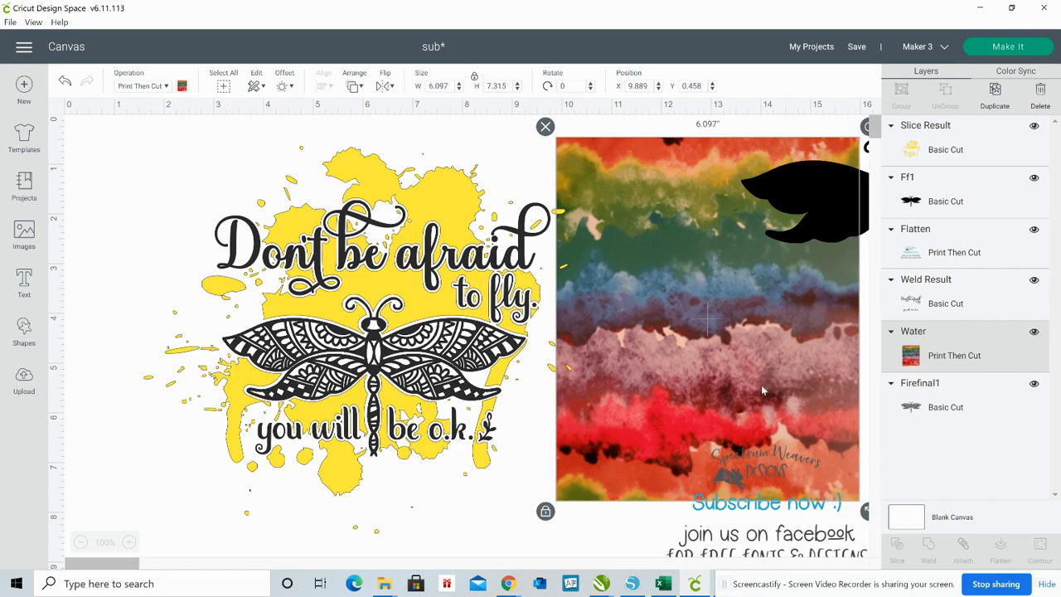
{"action": "left_click_drag", "start_coordinate": [750, 371], "coordinate": [341, 367]}
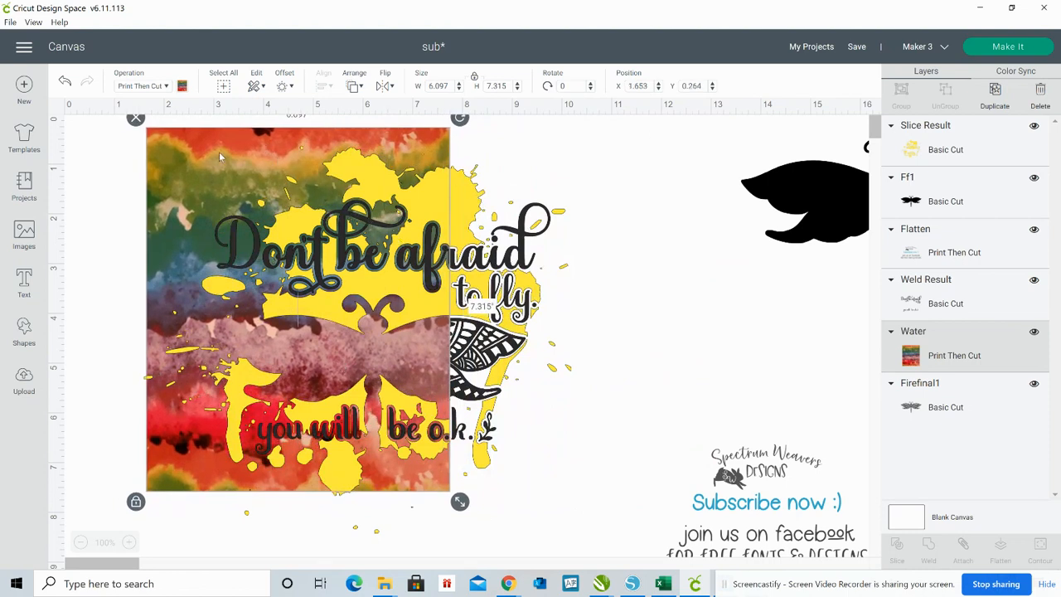
Move the yellow splash aside, then weld the lettering with the patterned dragonfly and move the welded piece clear of the pattern
{"action": "left_click_drag", "start_coordinate": [184, 153], "coordinate": [715, 132]}
{"action": "left_click_drag", "start_coordinate": [494, 162], "coordinate": [493, 507]}
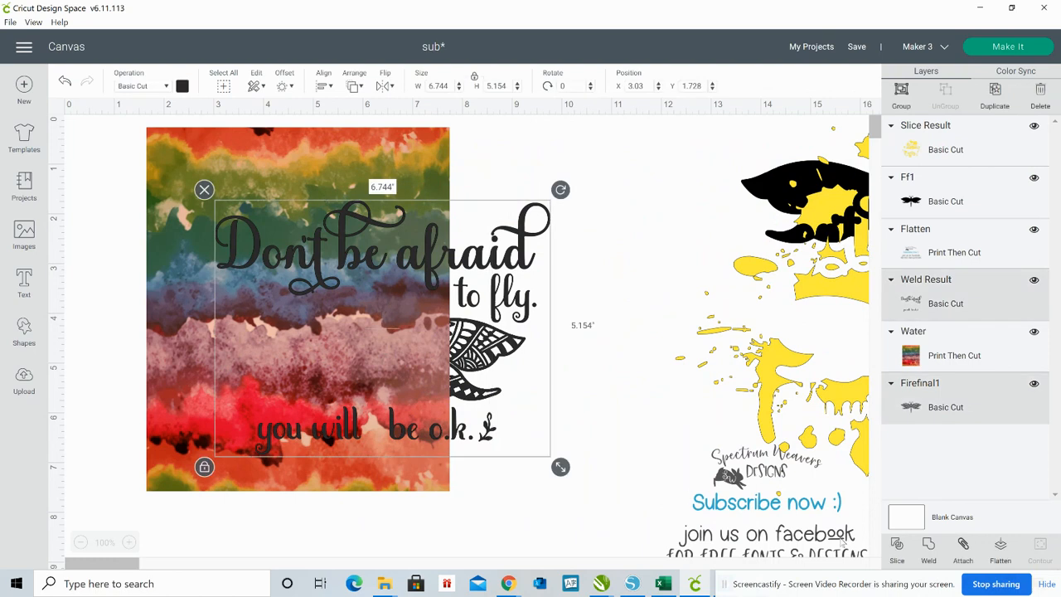
{"action": "left_click", "coordinate": [929, 553]}
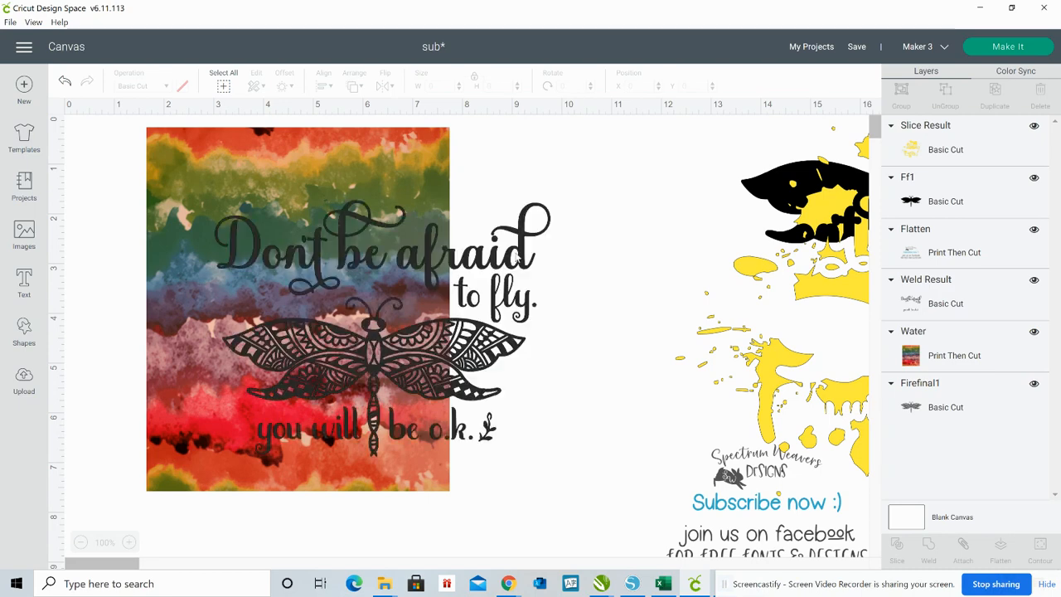
{"action": "left_click_drag", "start_coordinate": [686, 225], "coordinate": [813, 220]}
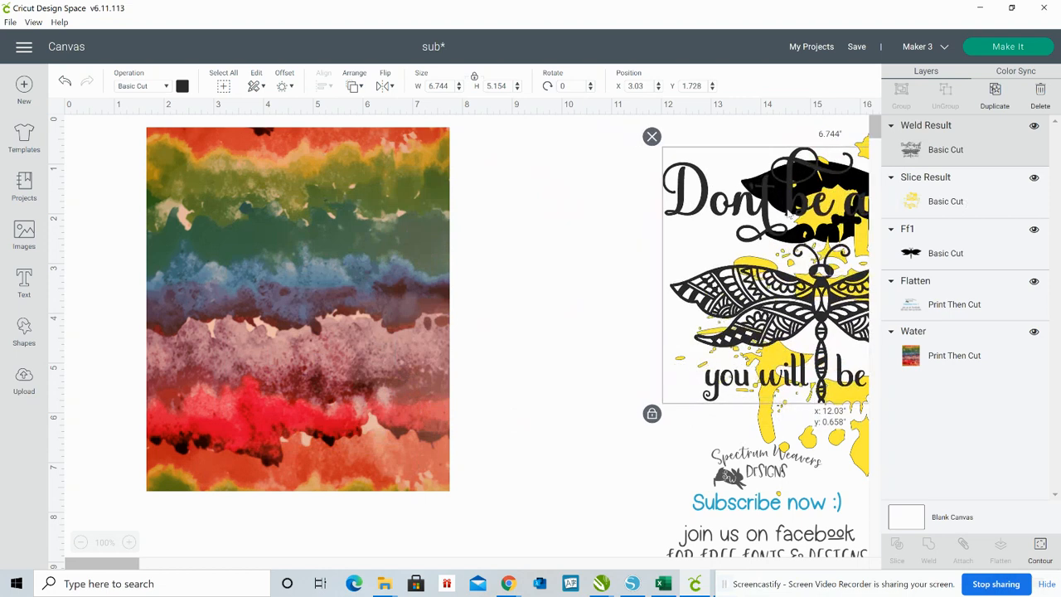
Enlarge the watercolor pattern proportionally to about 7.3 by 8.8 inches
{"action": "left_click", "coordinate": [371, 389]}
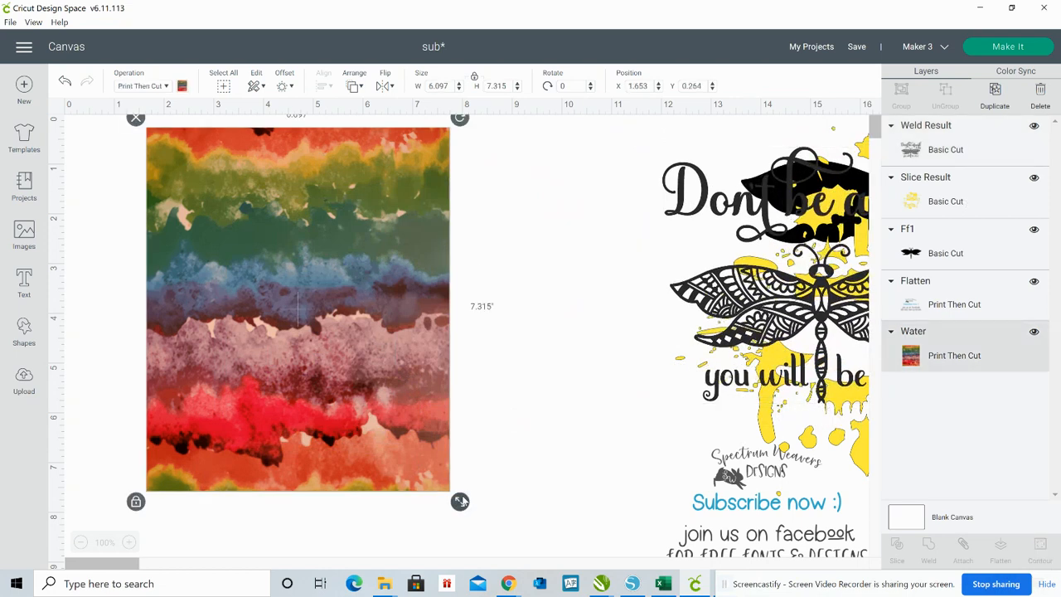
{"action": "left_click_drag", "start_coordinate": [462, 505], "coordinate": [563, 517]}
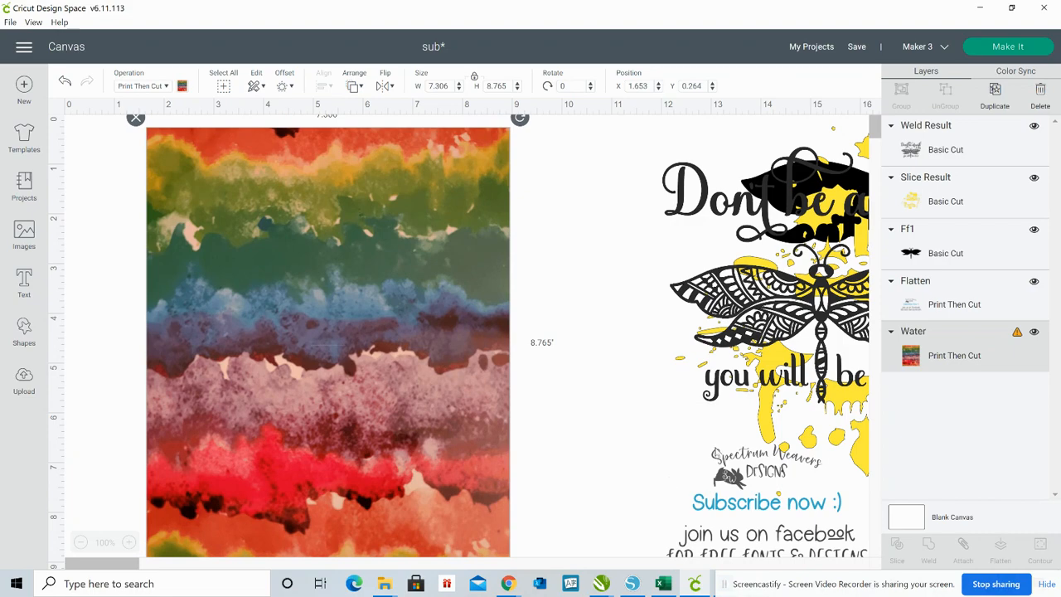
Bring the yellow splash and welded design together and shrink both at once, making the splash about 7.5 inches wide
{"action": "left_click_drag", "start_coordinate": [722, 398], "coordinate": [495, 420]}
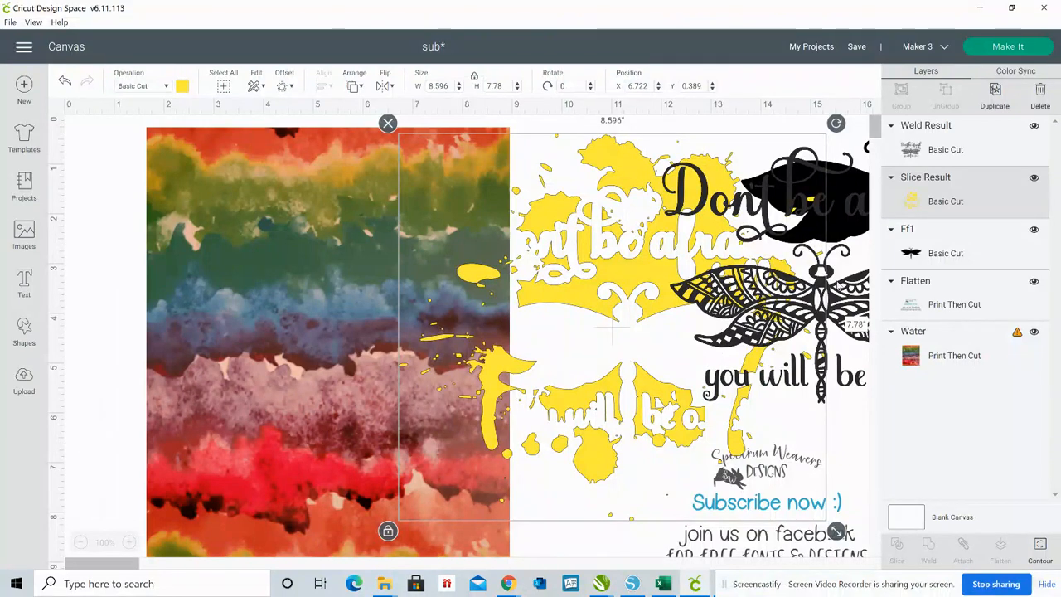
{"action": "left_click_drag", "start_coordinate": [839, 286], "coordinate": [658, 314]}
{"action": "left_click_drag", "start_coordinate": [832, 407], "coordinate": [668, 350]}
{"action": "left_click_drag", "start_coordinate": [836, 531], "coordinate": [780, 481]}
{"action": "left_click", "coordinate": [830, 355]}
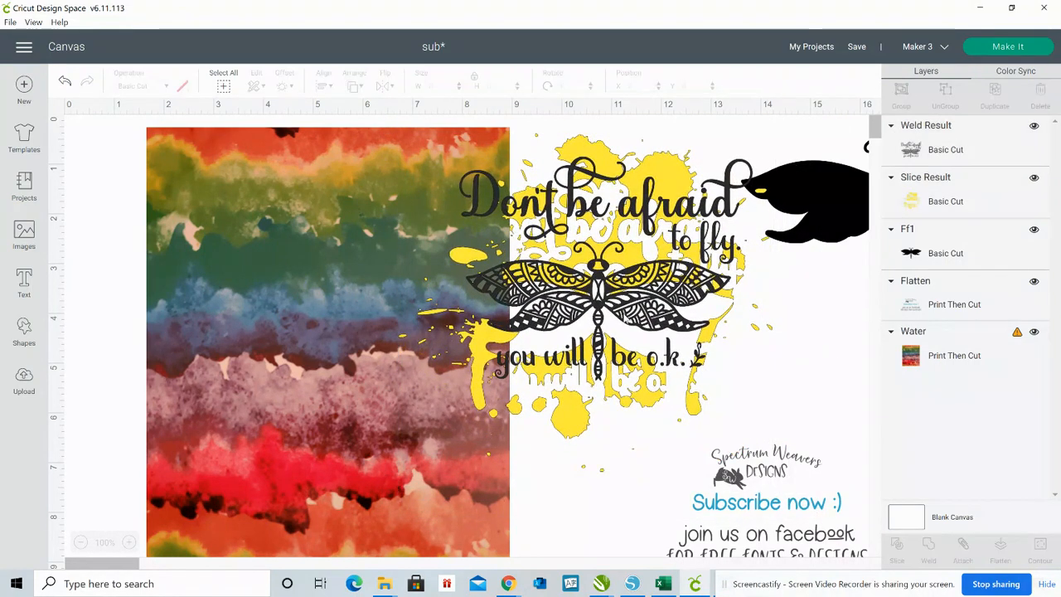
Move the welded lettering and dragonfly off the yellow splash and shift the splash slightly toward the pattern
{"action": "left_click_drag", "start_coordinate": [645, 306], "coordinate": [947, 393]}
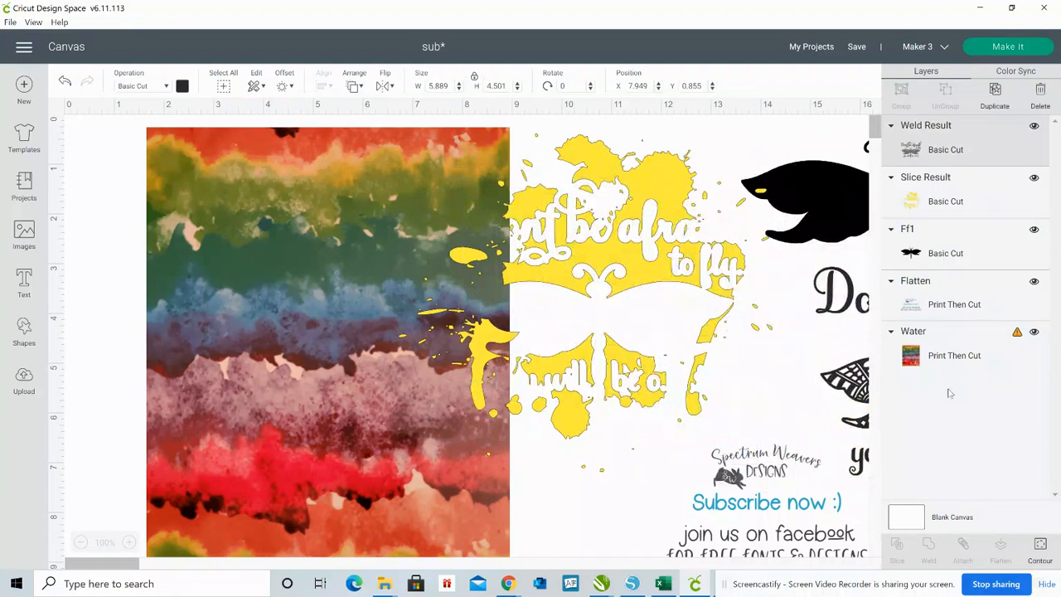
{"action": "left_click_drag", "start_coordinate": [864, 388], "coordinate": [768, 368]}
{"action": "left_click", "coordinate": [630, 249]}
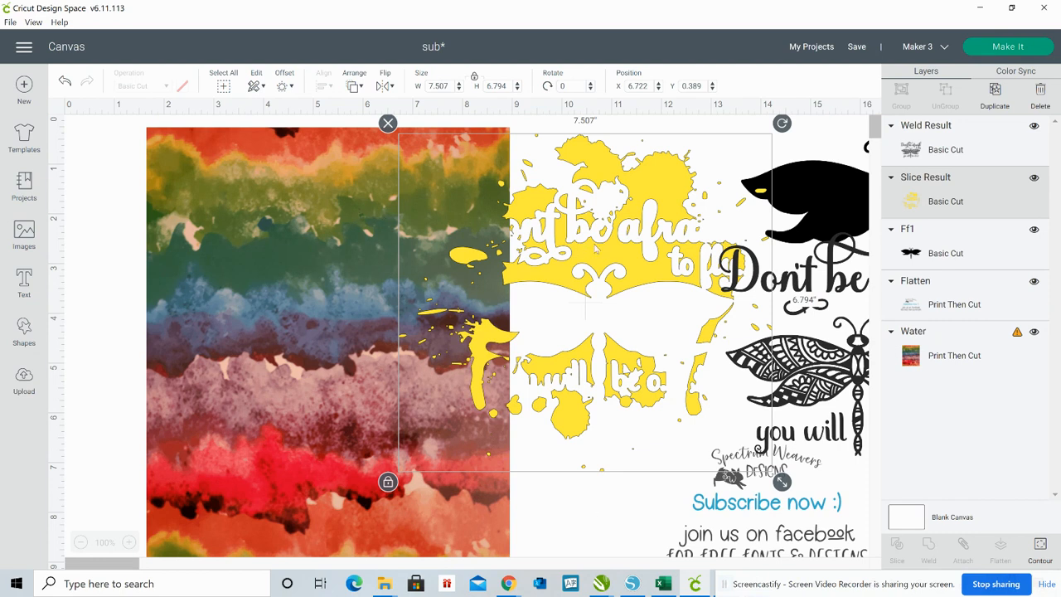
{"action": "left_click", "coordinate": [575, 514]}
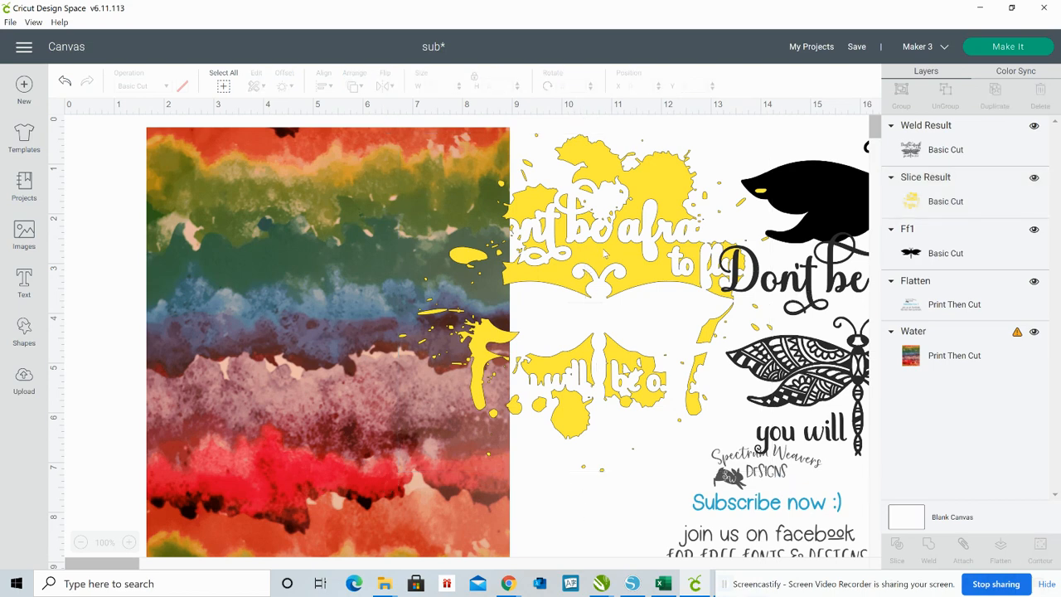
{"action": "mouse_move", "coordinate": [604, 253]}
{"action": "left_mouse_down"}
{"action": "mouse_move", "coordinate": [357, 274]}
{"action": "mouse_move", "coordinate": [368, 264]}
{"action": "mouse_move", "coordinate": [394, 280]}
{"action": "mouse_move", "coordinate": [606, 256]}
{"action": "left_mouse_up"}
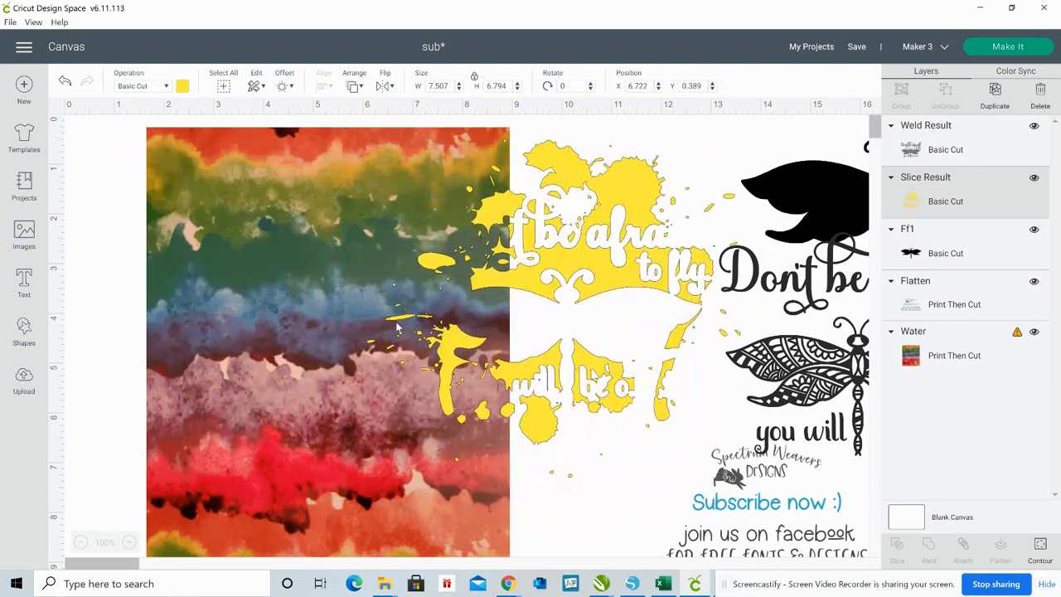
Set the watercolor pattern's width to 10 inches
{"action": "left_click", "coordinate": [311, 295]}
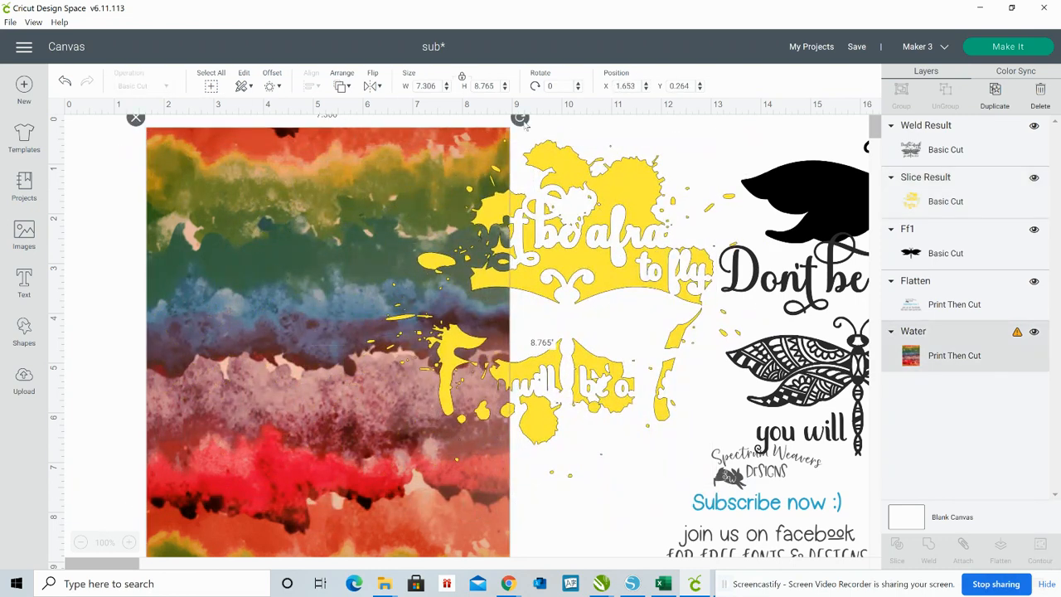
{"action": "left_click", "coordinate": [440, 86]}
{"action": "key", "text": "BackSpace"}
{"action": "key", "text": "BackSpace"}
{"action": "key", "text": "BackSpace"}
{"action": "key", "text": "BackSpace"}
{"action": "key", "text": "BackSpace"}
{"action": "type", "text": "10"}
{"action": "key", "text": "Return"}
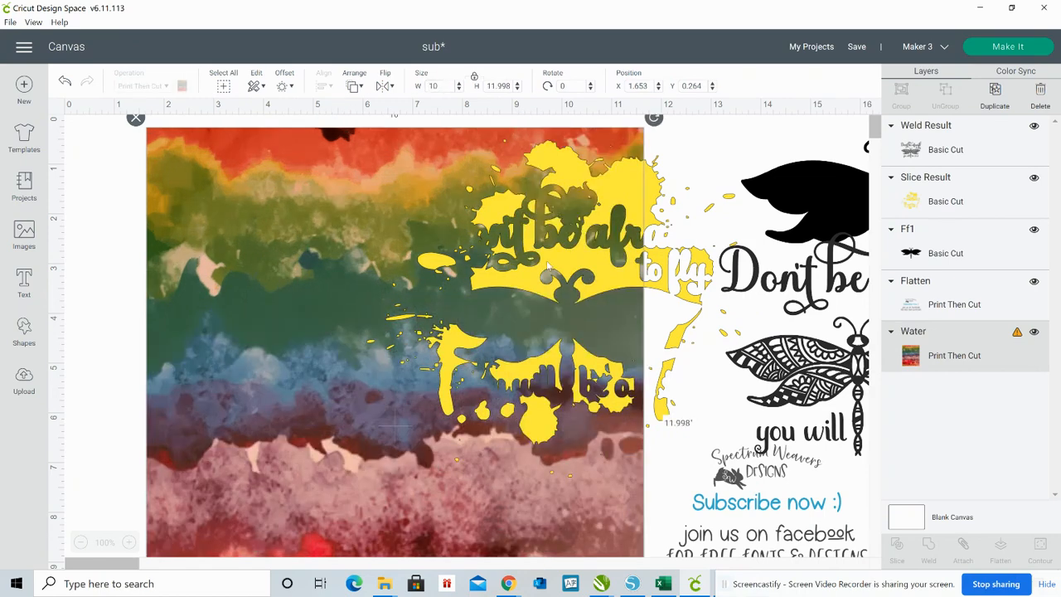
Place the yellow splash on the watercolor pattern at X 2.347, Y 1.181 and select both
{"action": "left_click_drag", "start_coordinate": [549, 267], "coordinate": [383, 305]}
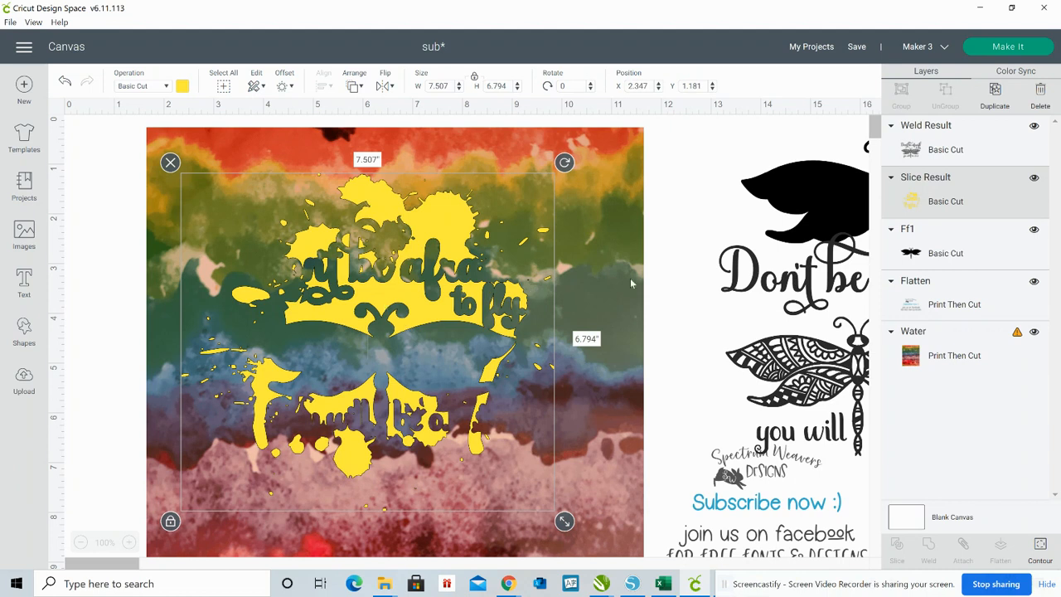
{"action": "left_click", "coordinate": [680, 291]}
{"action": "left_click_drag", "start_coordinate": [680, 288], "coordinate": [336, 355]}
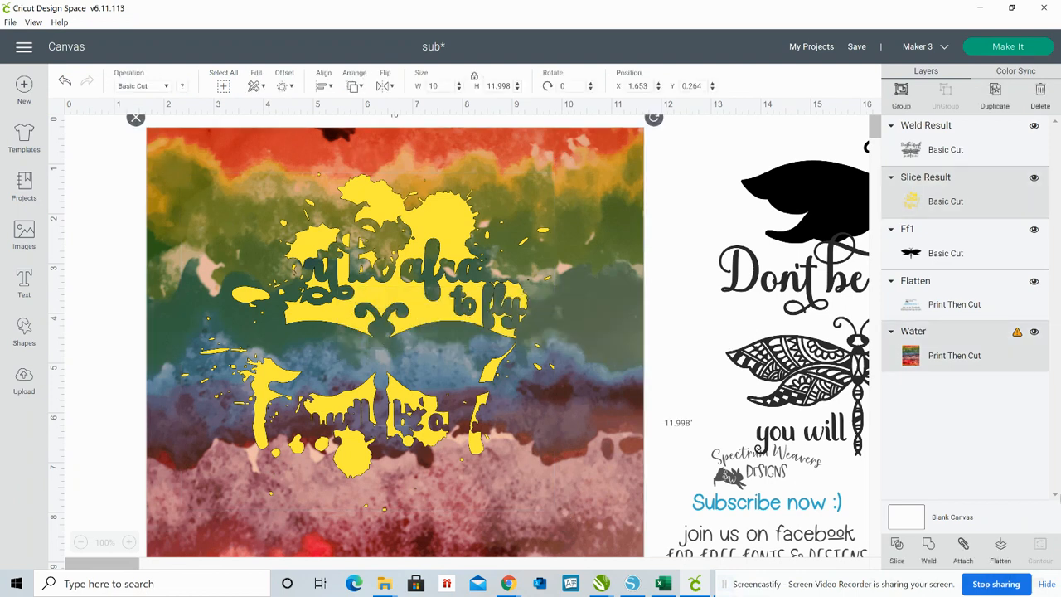
Select only the watercolor pattern and set its width to 8 inches
{"action": "left_click", "coordinate": [676, 207]}
{"action": "left_click", "coordinate": [606, 216]}
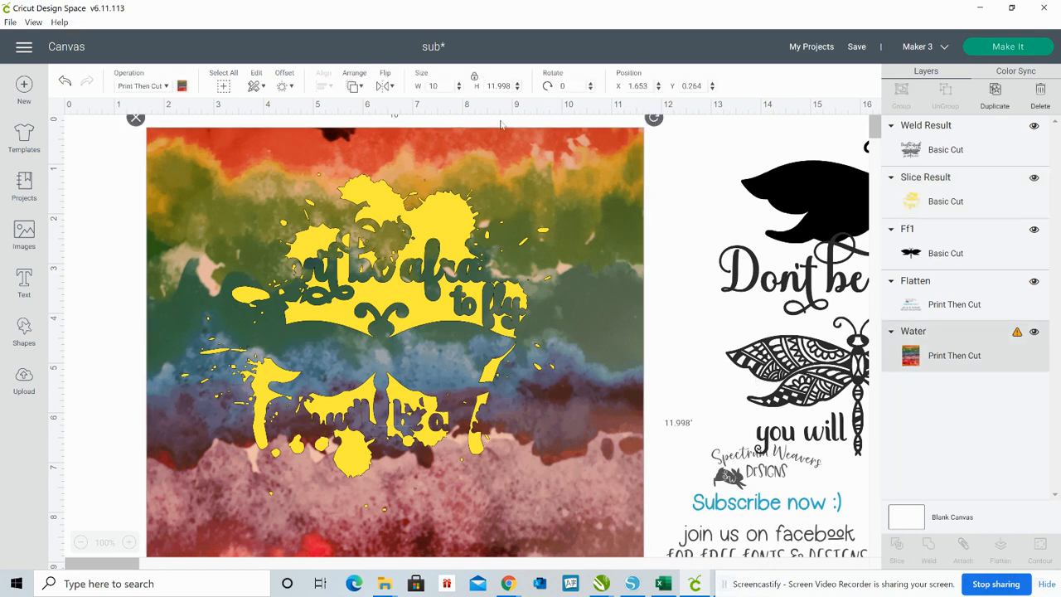
{"action": "left_click", "coordinate": [446, 86]}
{"action": "key", "text": "BackSpace"}
{"action": "key", "text": "BackSpace"}
{"action": "type", "text": "8"}
{"action": "key", "text": "Return"}
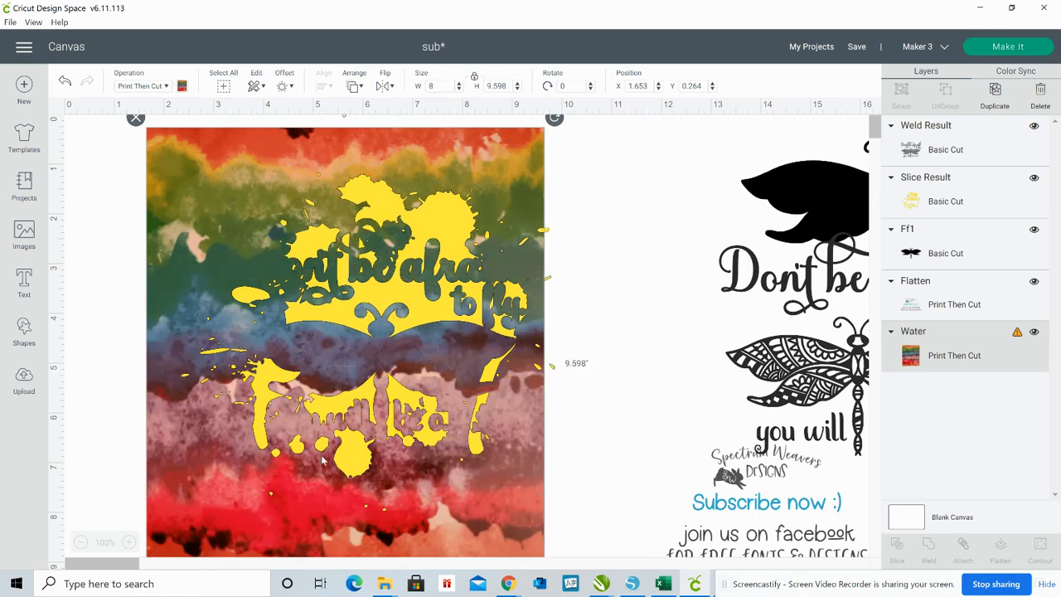
Reposition the yellow splash within the resized pattern's edges and slice the two together
{"action": "left_click_drag", "start_coordinate": [347, 311], "coordinate": [312, 342]}
{"action": "left_click", "coordinate": [616, 323]}
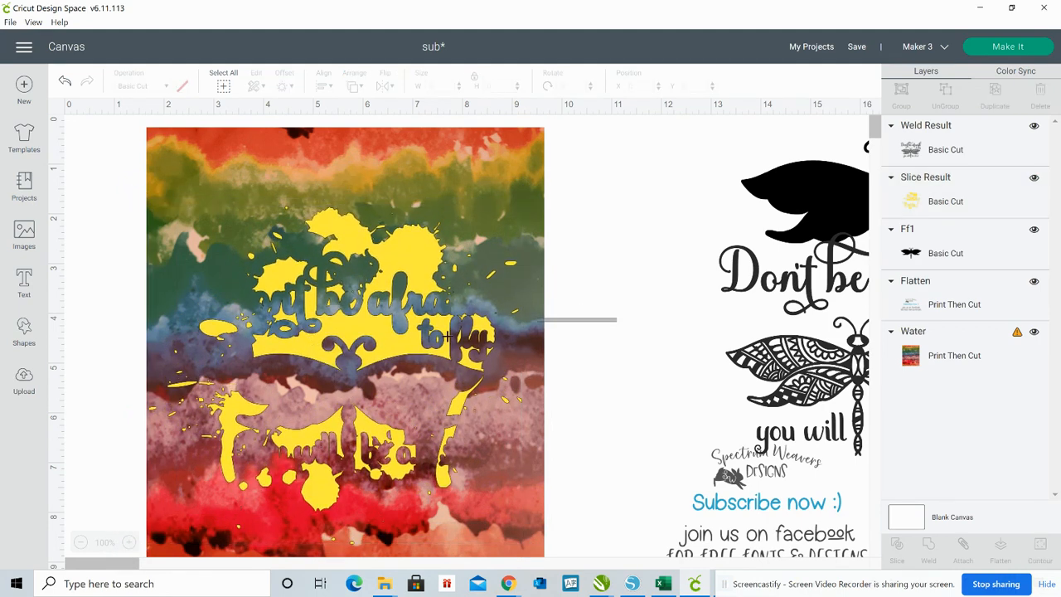
{"action": "left_click_drag", "start_coordinate": [448, 336], "coordinate": [383, 361]}
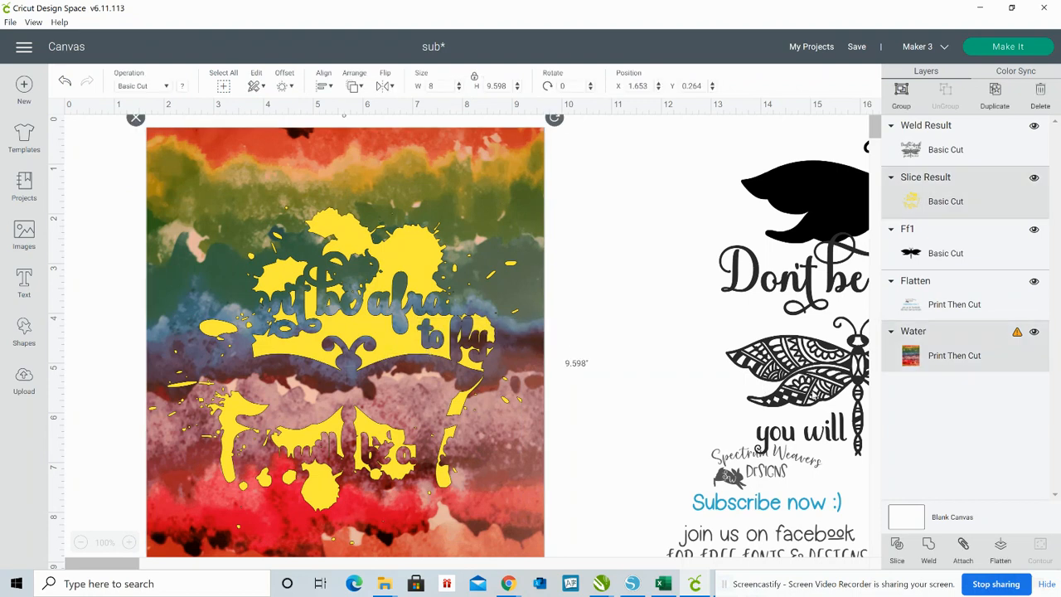
{"action": "left_click", "coordinate": [898, 548]}
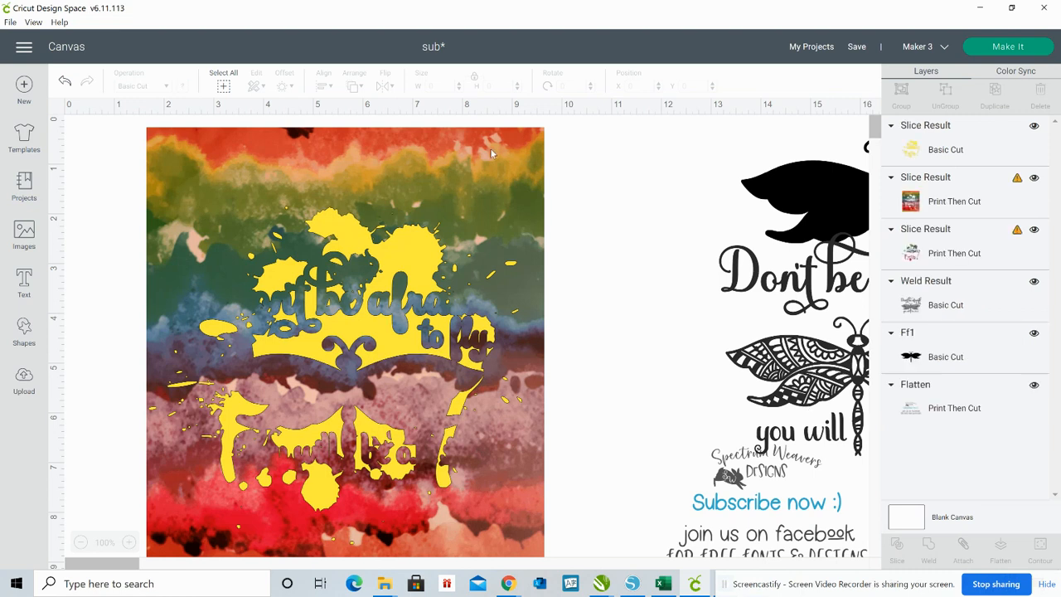
Delete the leftover watercolor background produced by the slice
{"action": "left_click", "coordinate": [491, 153]}
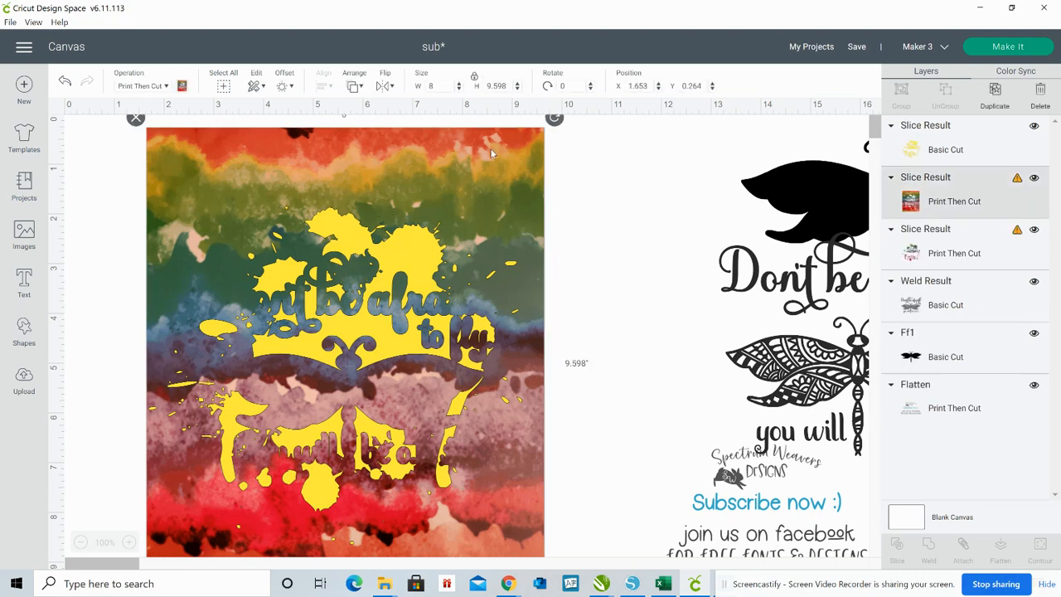
{"action": "key", "text": "Delete"}
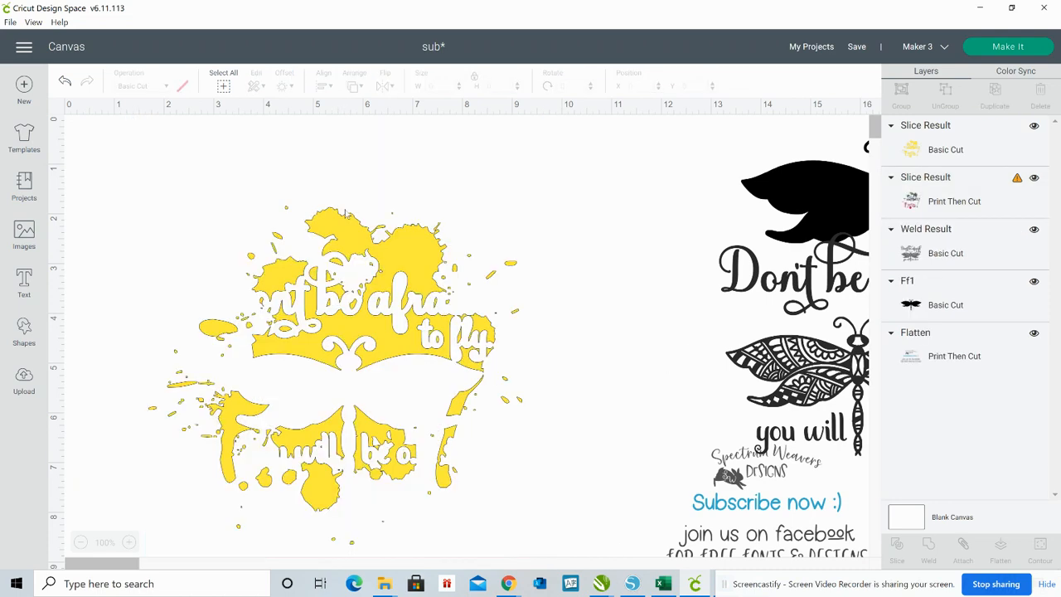
Delete the leftover yellow splash and move the watercolor splash up to X 1.653, Y 0.889
{"action": "left_click", "coordinate": [347, 238]}
{"action": "left_click_drag", "start_coordinate": [346, 238], "coordinate": [526, 258]}
{"action": "key", "text": "Delete"}
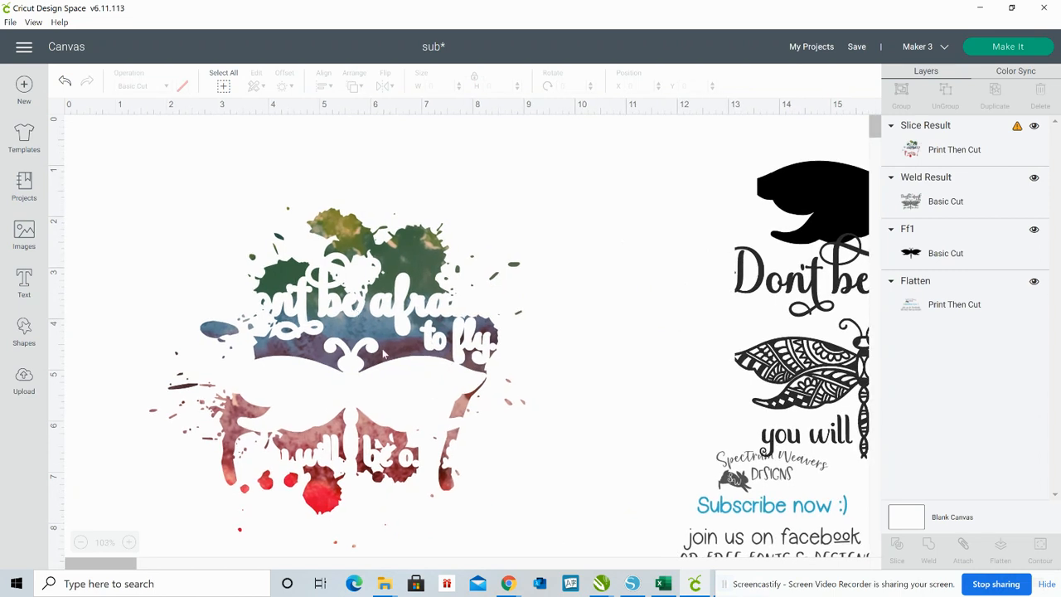
{"action": "left_click_drag", "start_coordinate": [382, 352], "coordinate": [380, 301]}
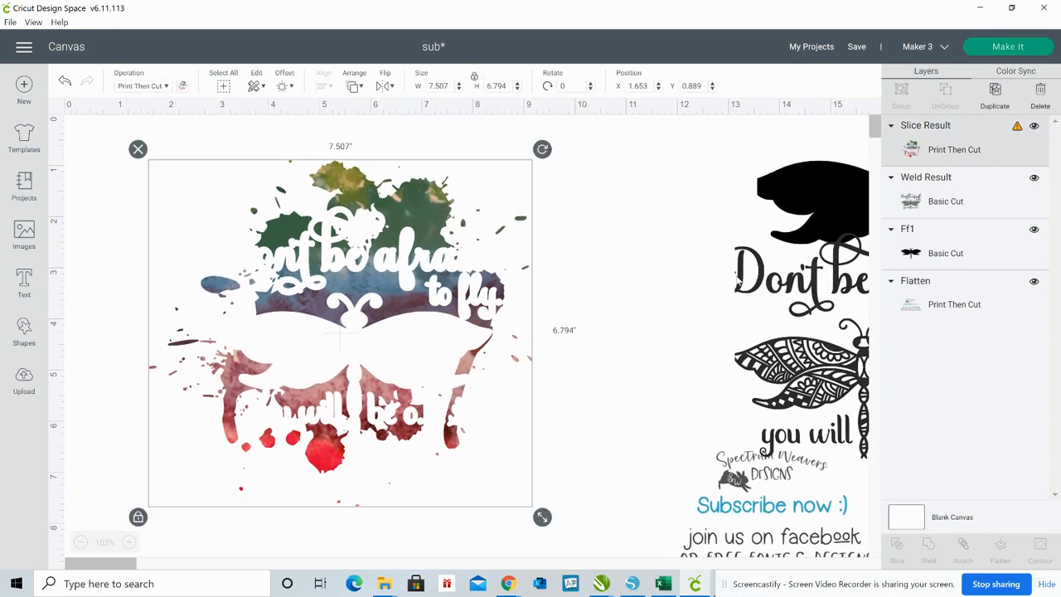
Try to overlay the welded lettering and dragonfly on the watercolor splash at X 2.949, Y 2.799 and flatten the two together
{"action": "left_click_drag", "start_coordinate": [736, 277], "coordinate": [600, 276]}
{"action": "left_click_drag", "start_coordinate": [755, 269], "coordinate": [234, 293]}
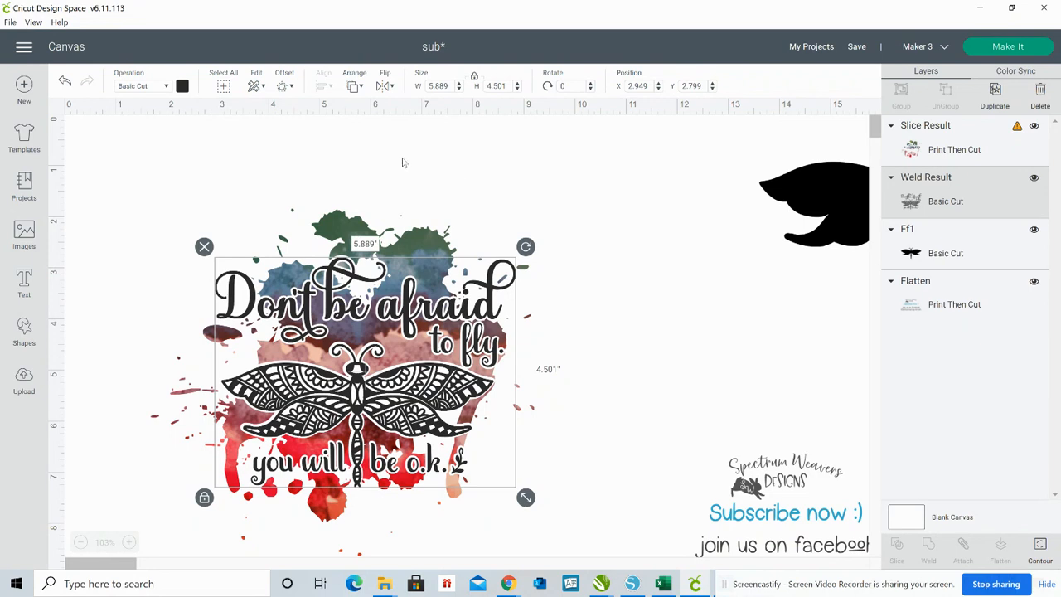
{"action": "left_click_drag", "start_coordinate": [402, 162], "coordinate": [441, 421]}
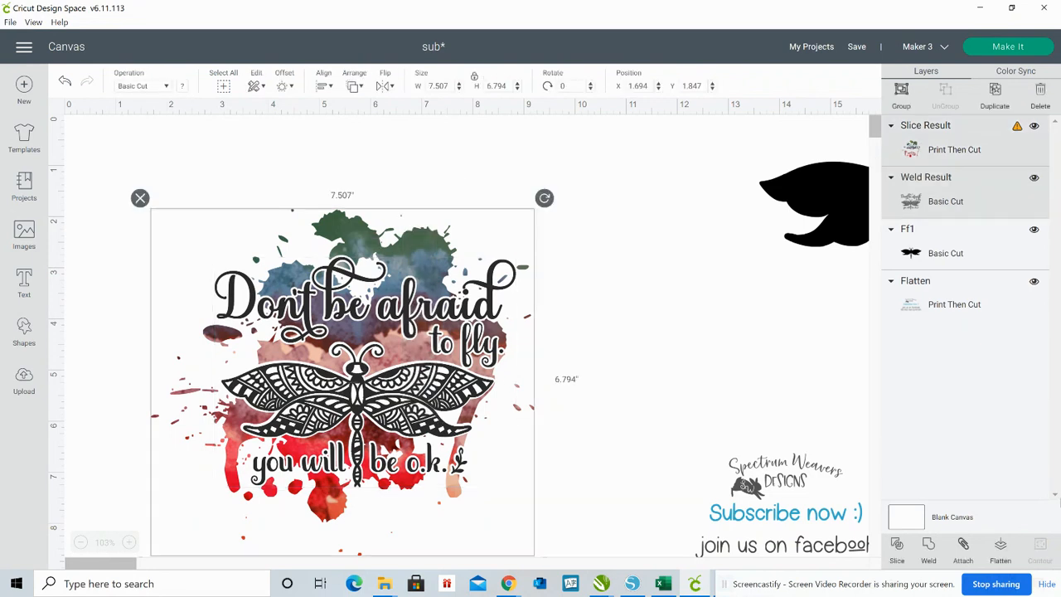
{"action": "left_click", "coordinate": [1001, 545]}
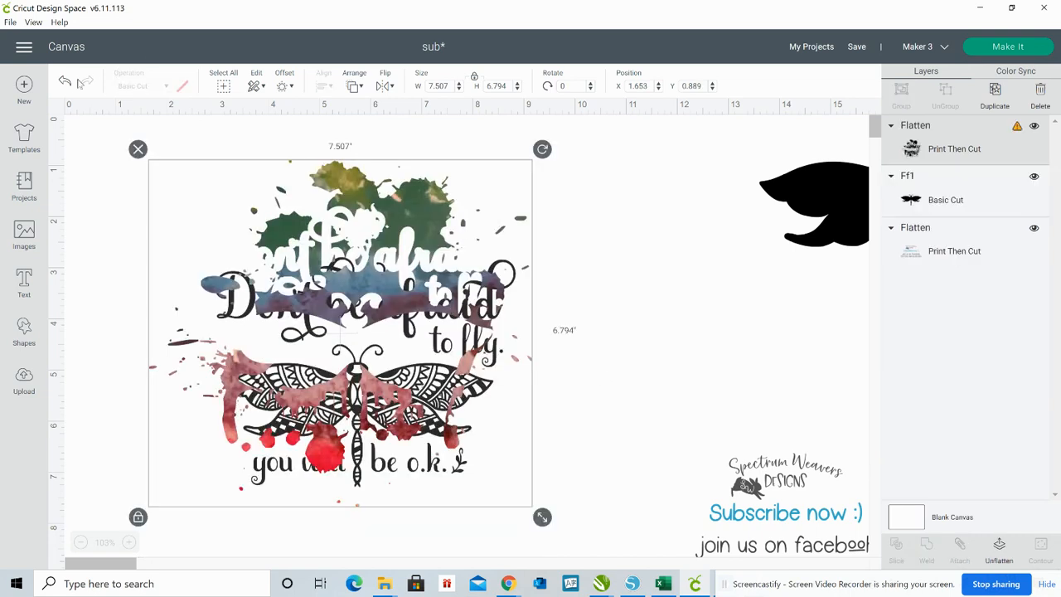
Undo the flatten and the placement of the welded lettering and dragonfly
{"action": "left_click", "coordinate": [65, 82]}
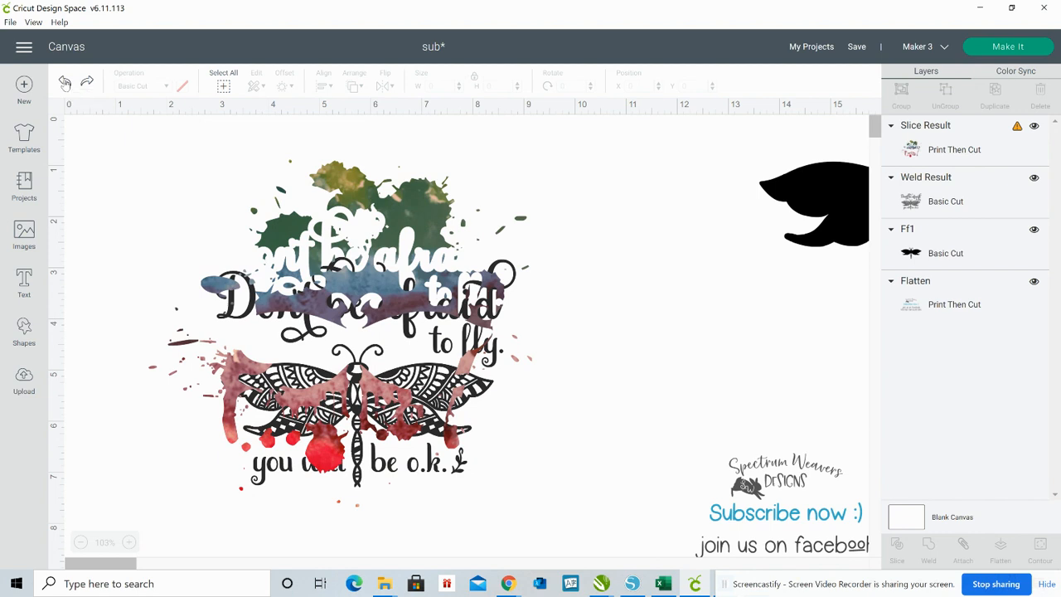
{"action": "left_click", "coordinate": [64, 83]}
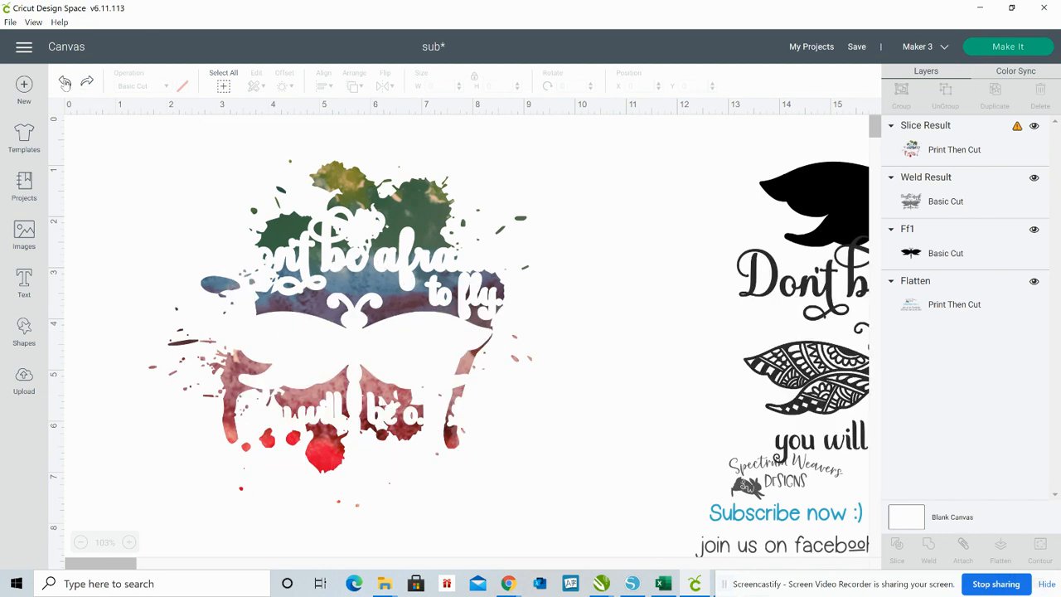
Place the welded lettering and dragonfly over the watercolor splash, aligned with its matching cut-outs
{"action": "left_click_drag", "start_coordinate": [807, 373], "coordinate": [155, 330]}
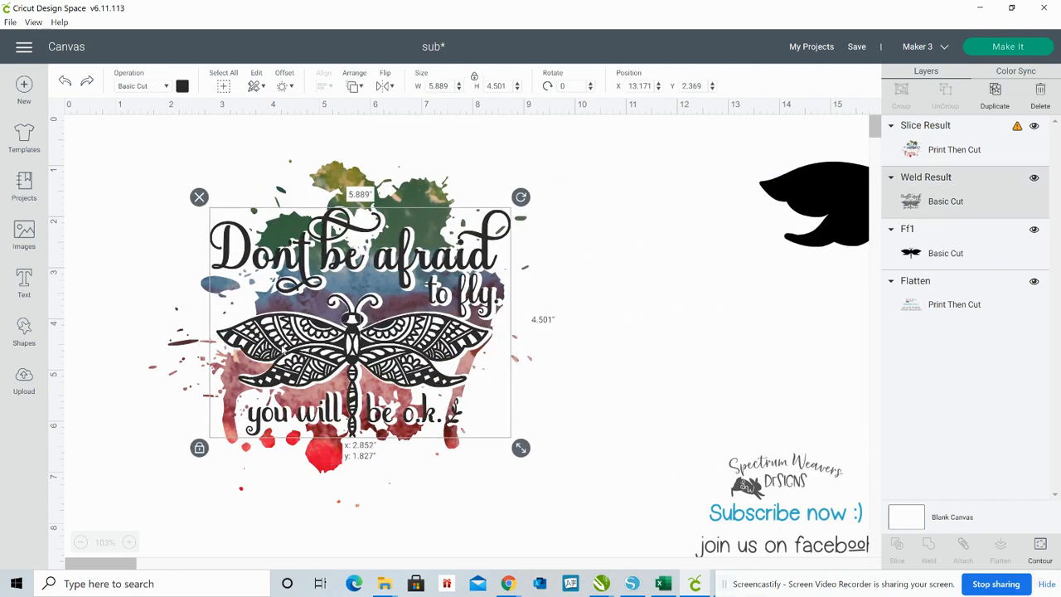
{"action": "left_click_drag", "start_coordinate": [282, 347], "coordinate": [283, 347]}
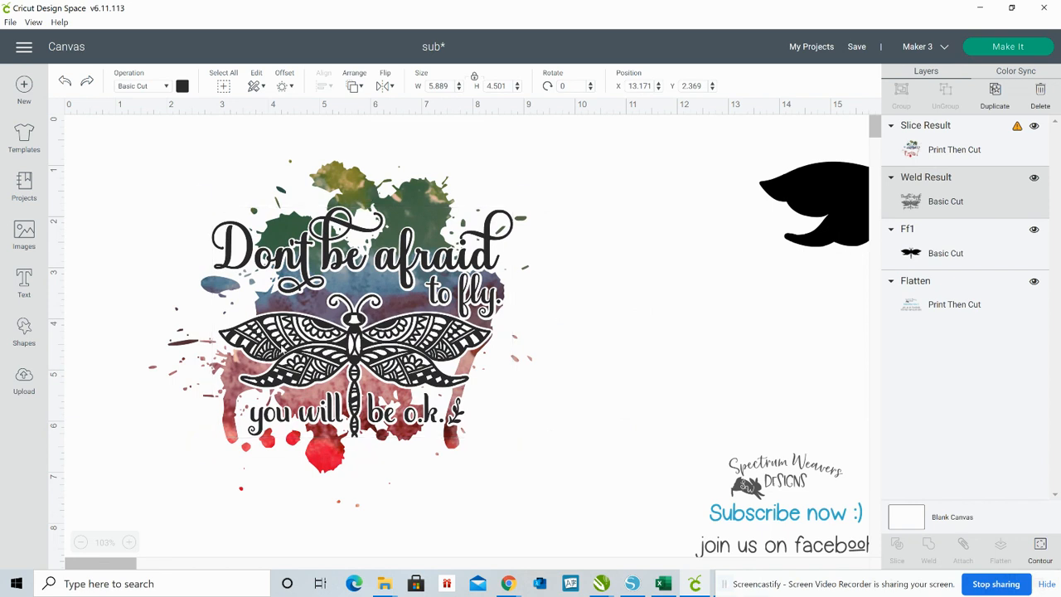